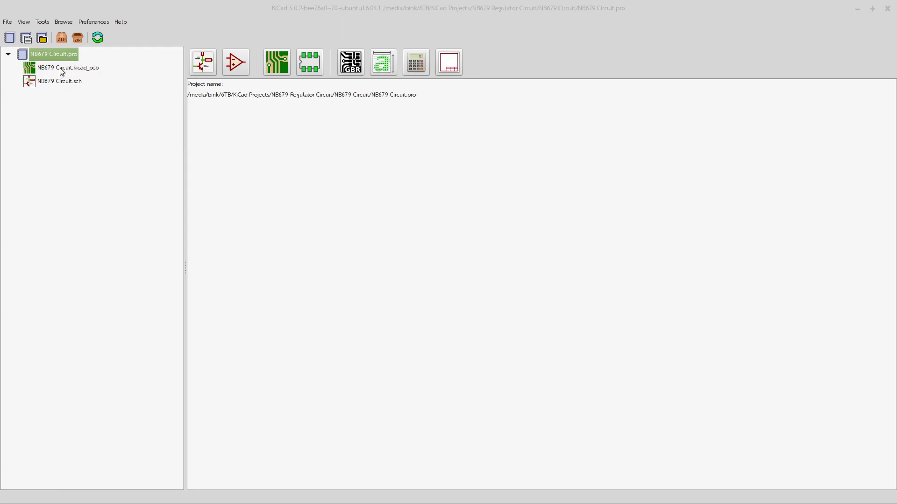
Open the NB679 Regulator Circuit > NB679 Circuit folder in Nemo to show its three project files
click(79, 85)
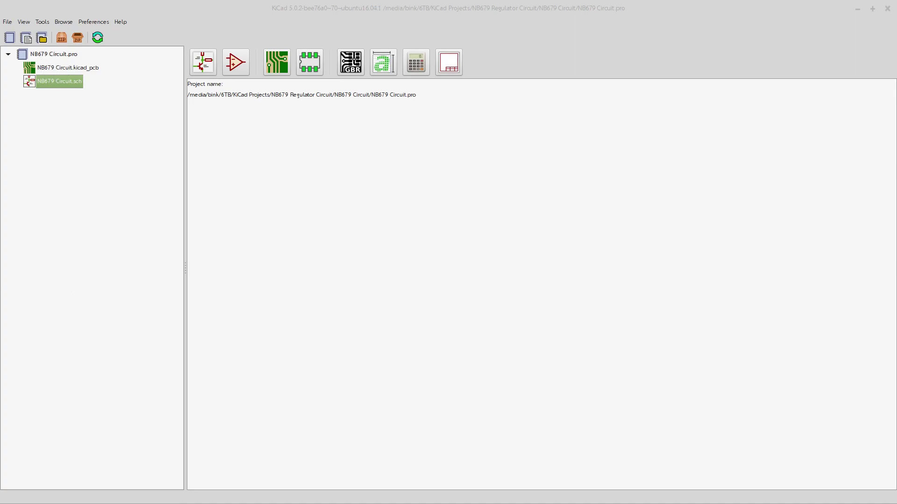
drag(230, 160, 410, 135)
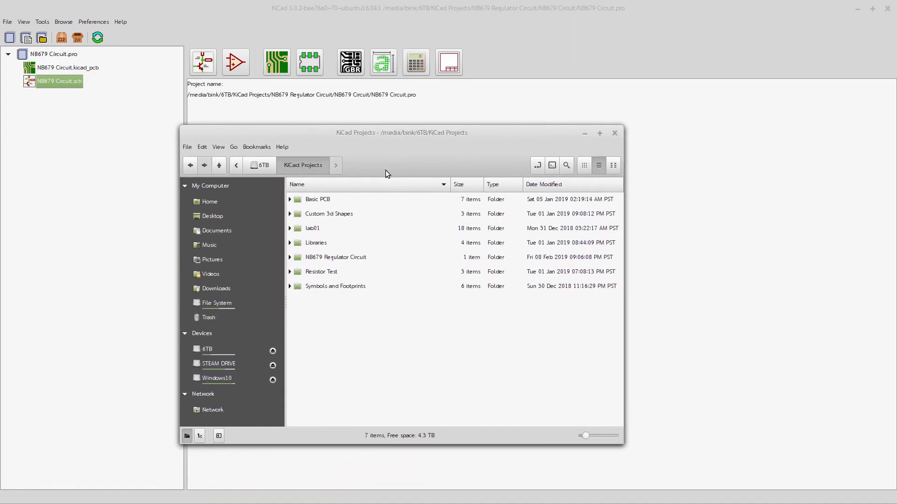
double_click(340, 256)
double_click(299, 199)
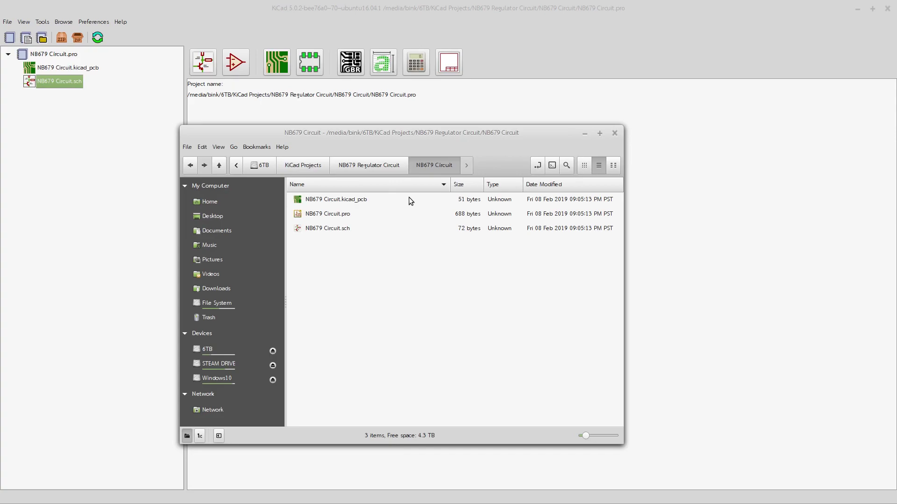
Reposition the Nemo window, then move it out of view with Ctrl+Alt+Shift+Left
drag(408, 133, 251, 147)
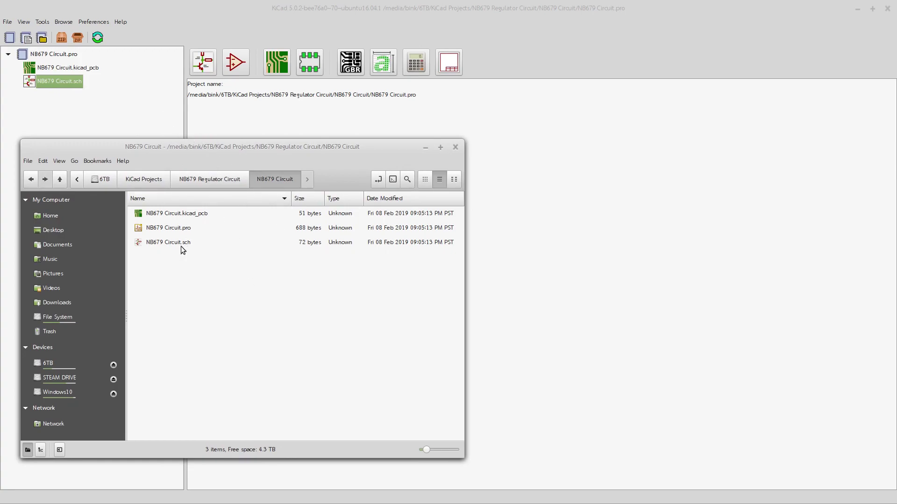
drag(211, 140, 270, 149)
drag(273, 136, 216, 133)
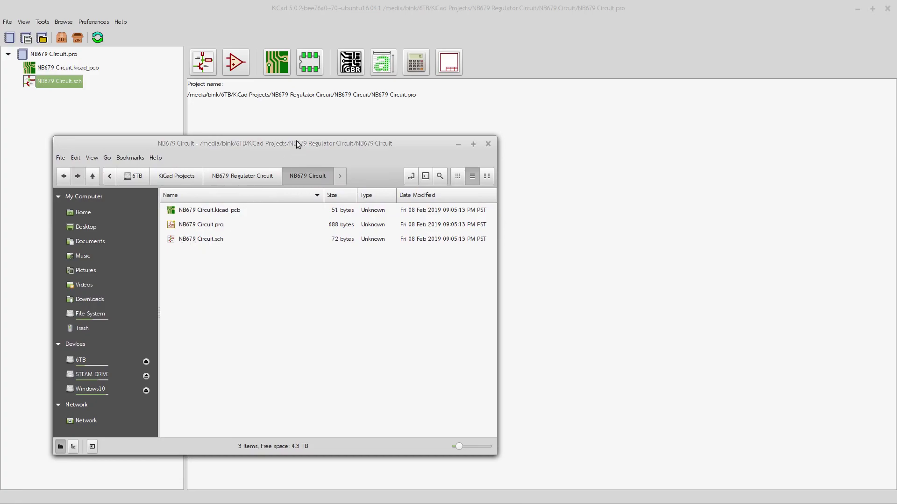
key(ctrl+alt+shift+Left)
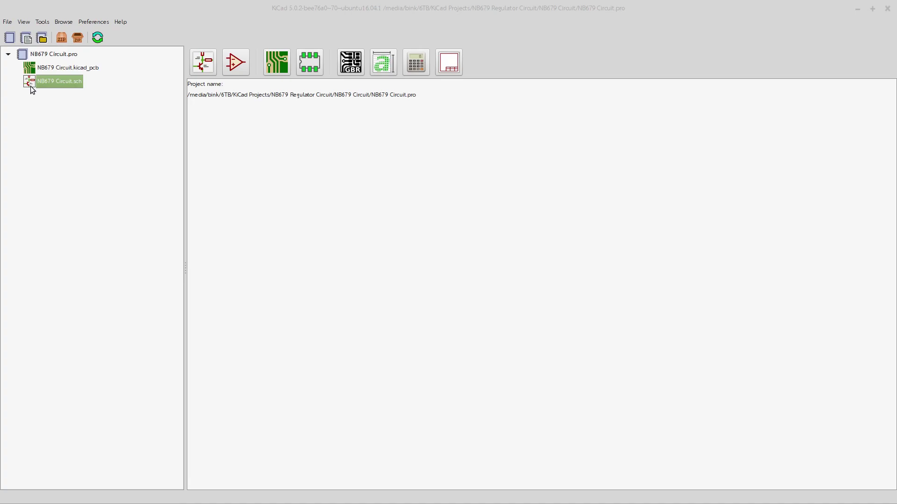
double_click(29, 82)
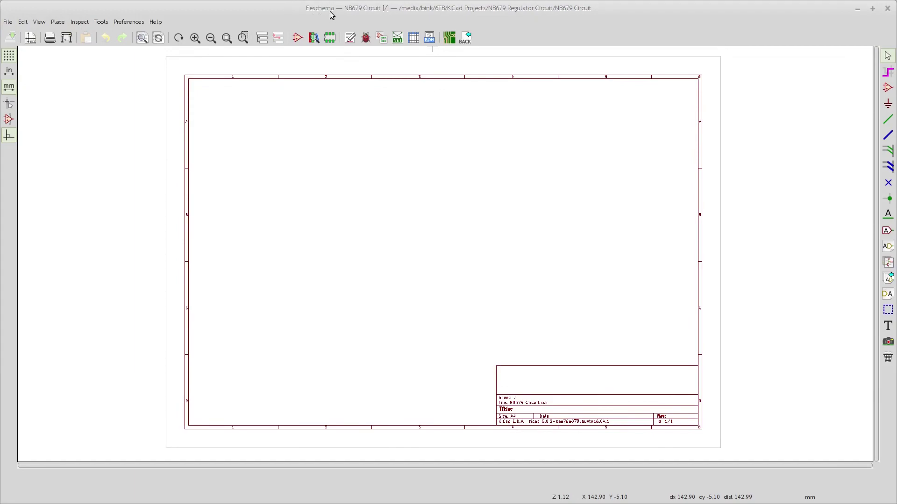
click(886, 8)
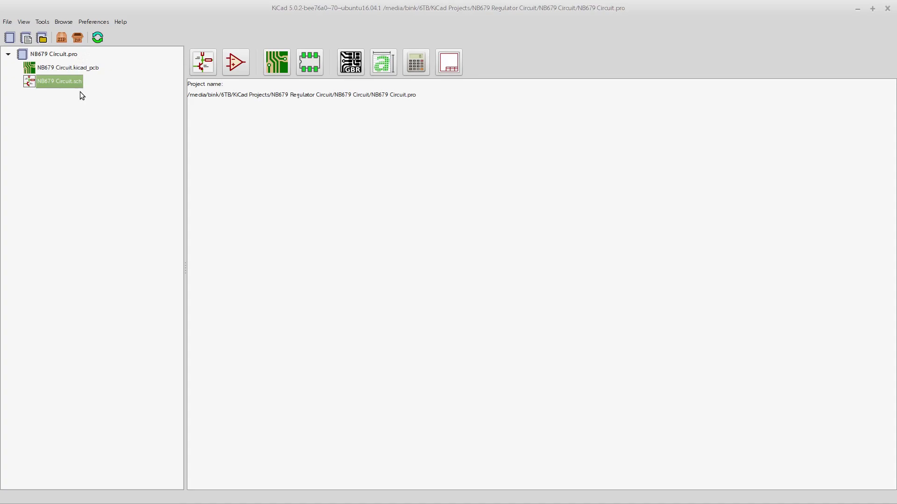
Open NB679 Circuit.kicad_pcb in Pcbnew, close it, then open NB679 Circuit.sch in Eeschema
double_click(72, 69)
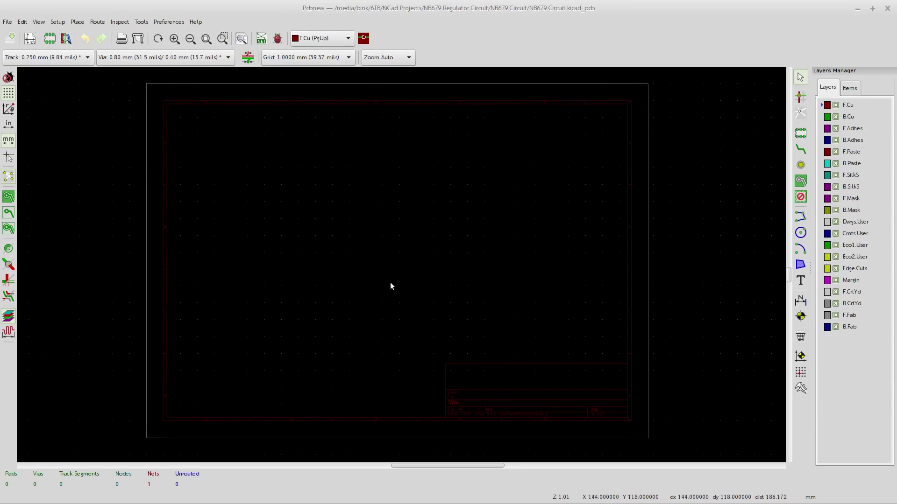
click(886, 8)
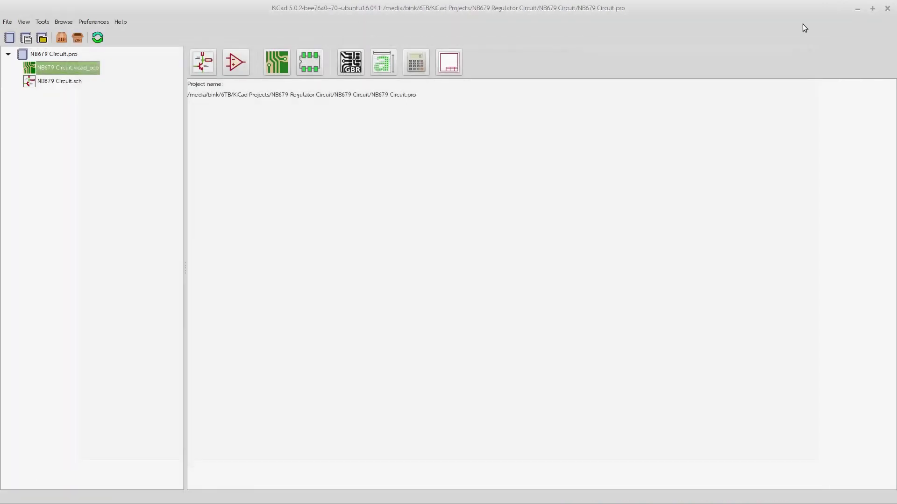
double_click(69, 82)
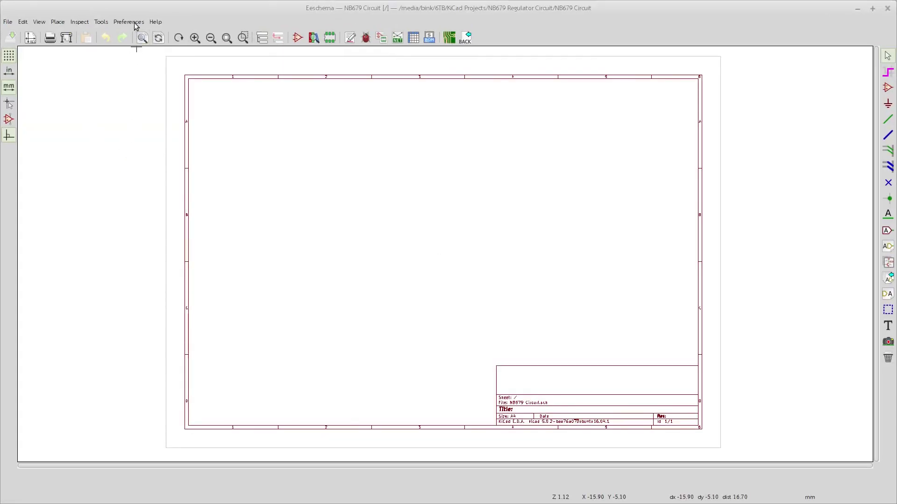
Browse the Connector_Generic, Converter_DCDC and Diode symbol libraries, ending on +Library's REG-3.3v-1117
click(315, 40)
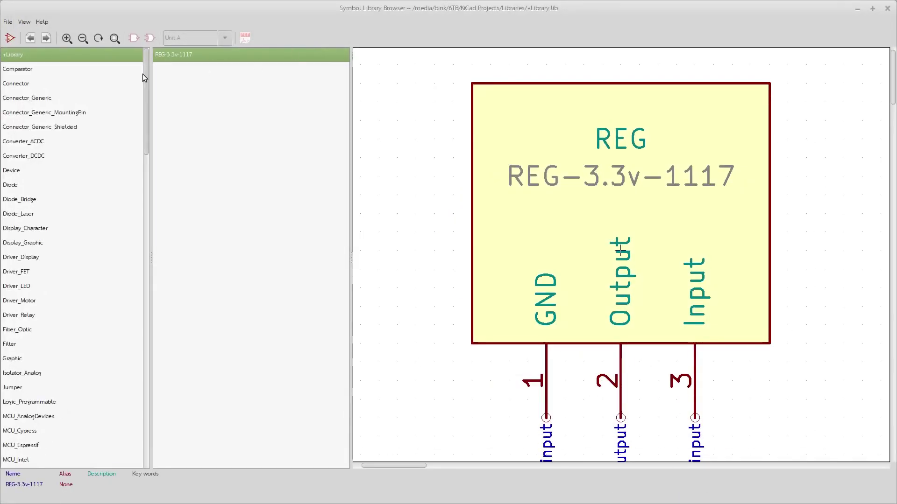
scroll(19, 140, down, 4)
scroll(26, 143, up, 4)
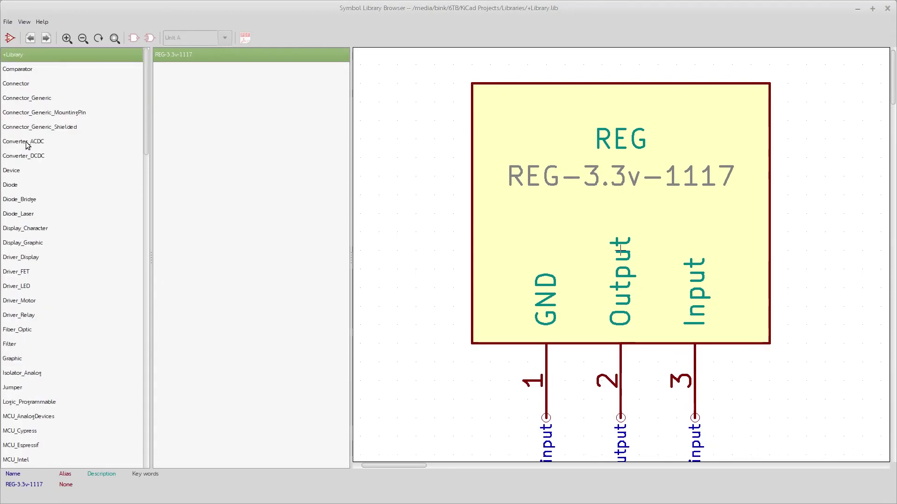
click(32, 101)
click(32, 155)
click(9, 184)
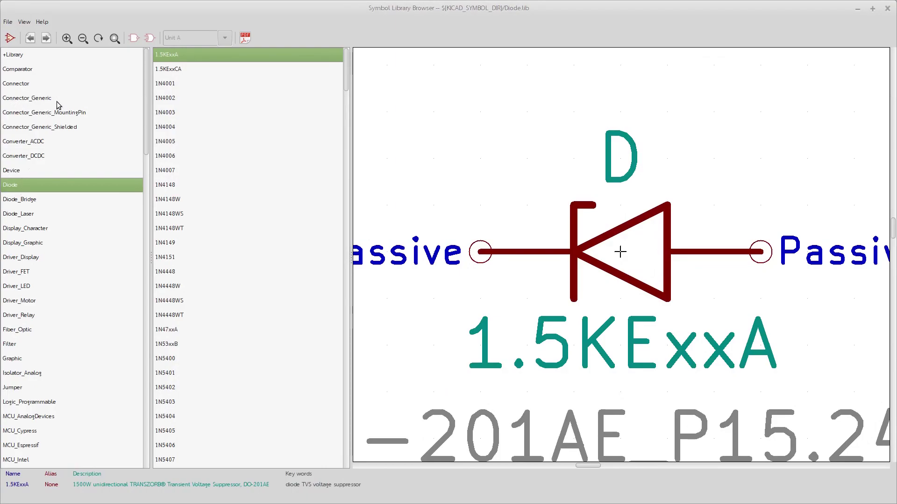
click(32, 101)
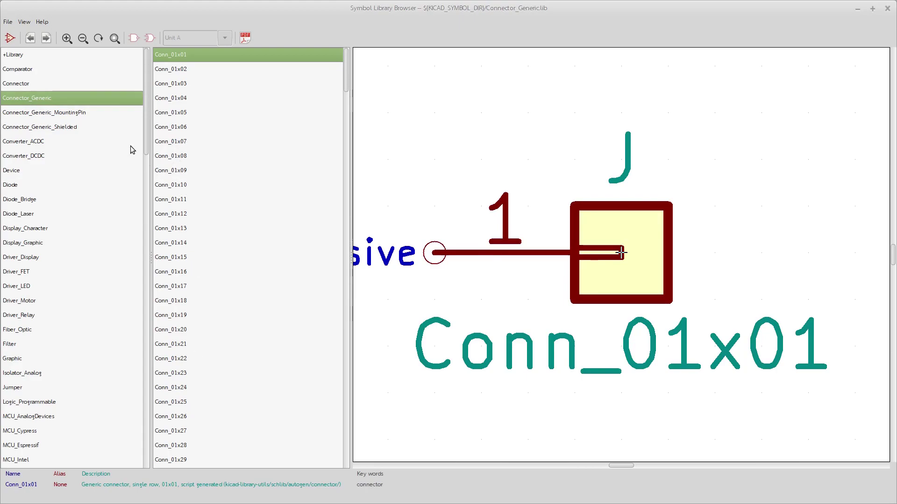
click(12, 55)
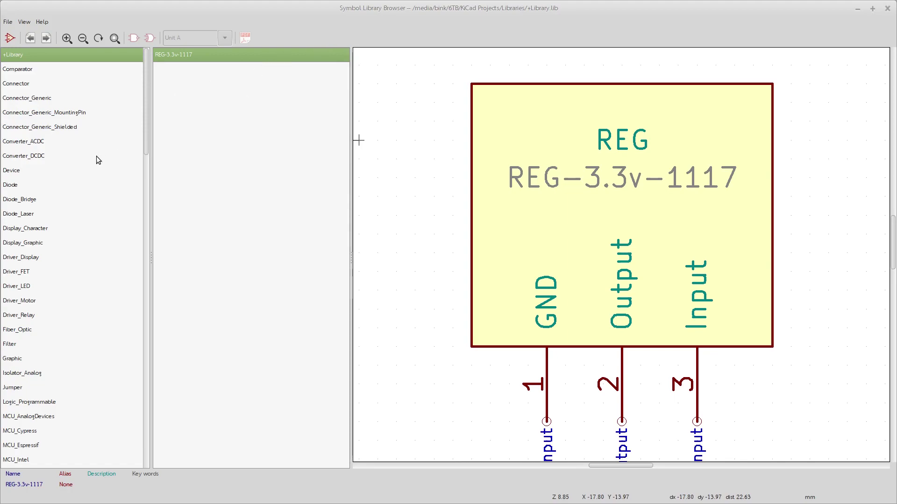
key(alt+Tab)
Navigate from KiCad Projects into the Libraries folder and select +Library.lib
drag(220, 121, 515, 93)
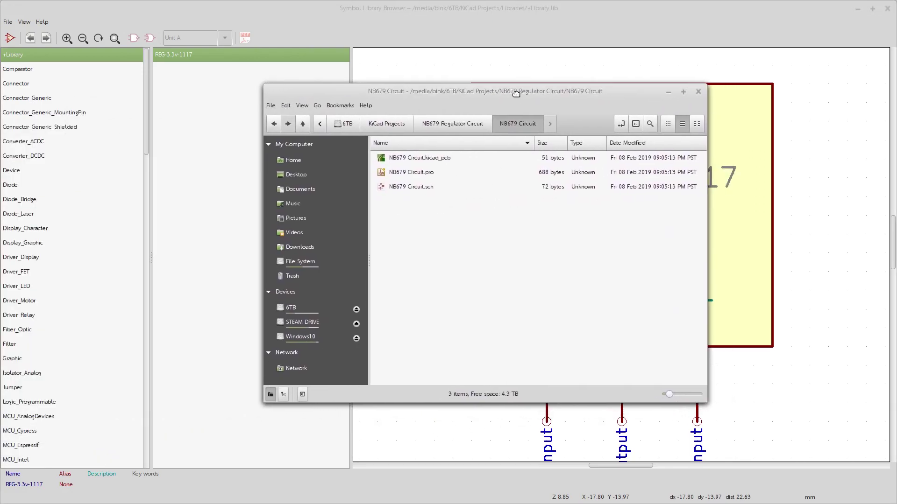
click(390, 127)
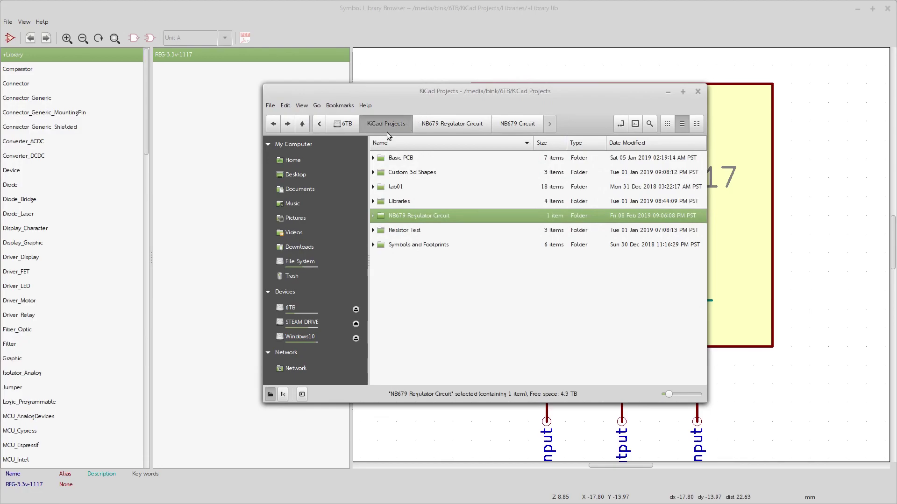
click(452, 124)
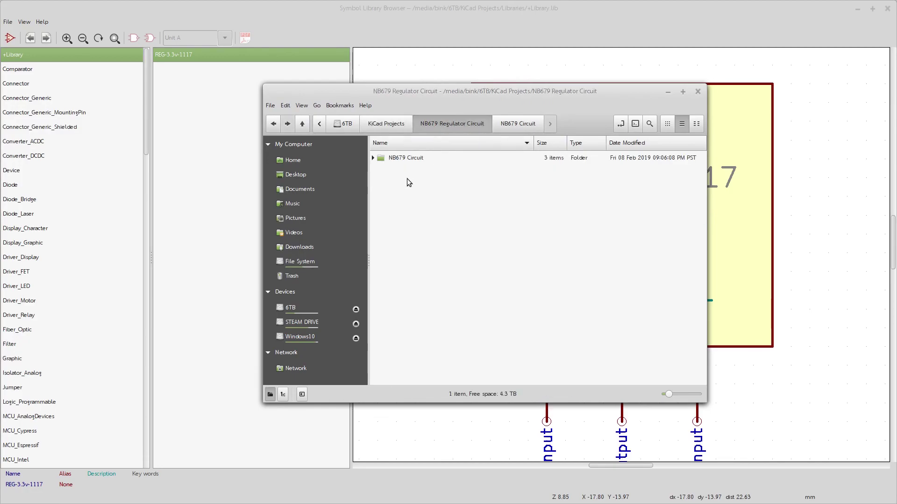
click(390, 125)
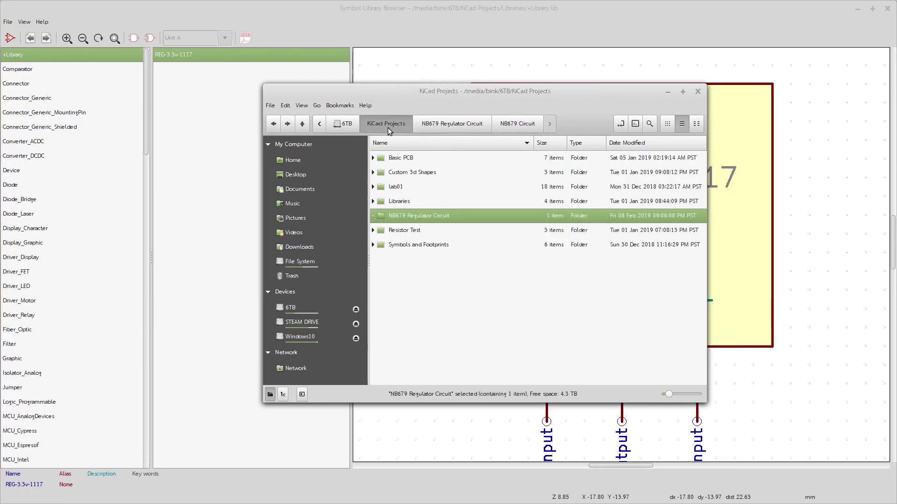
double_click(383, 202)
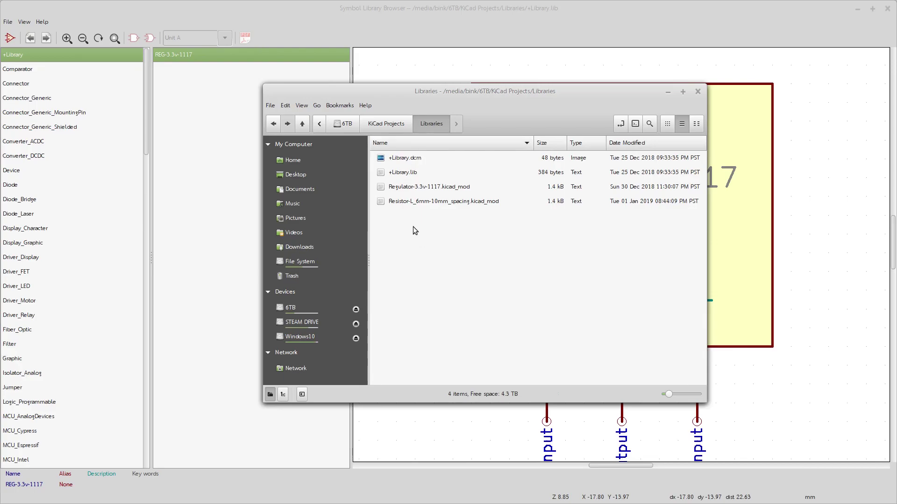
click(399, 174)
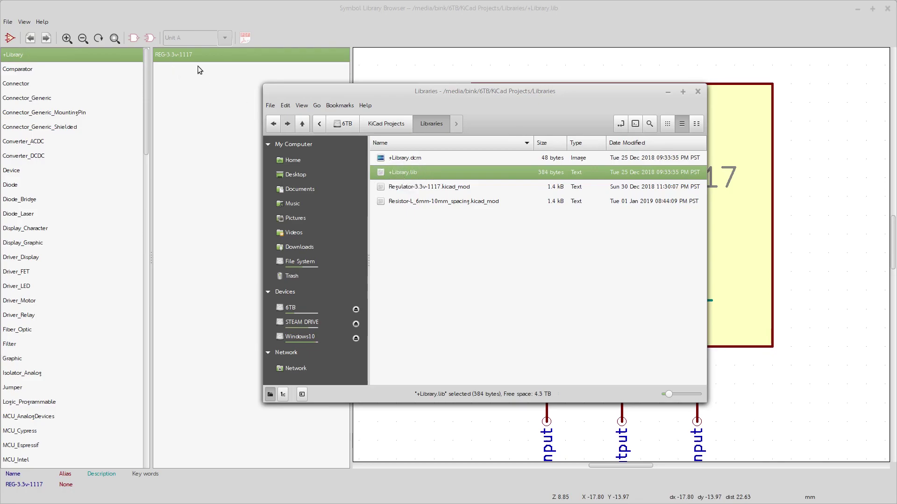
drag(281, 89, 124, 199)
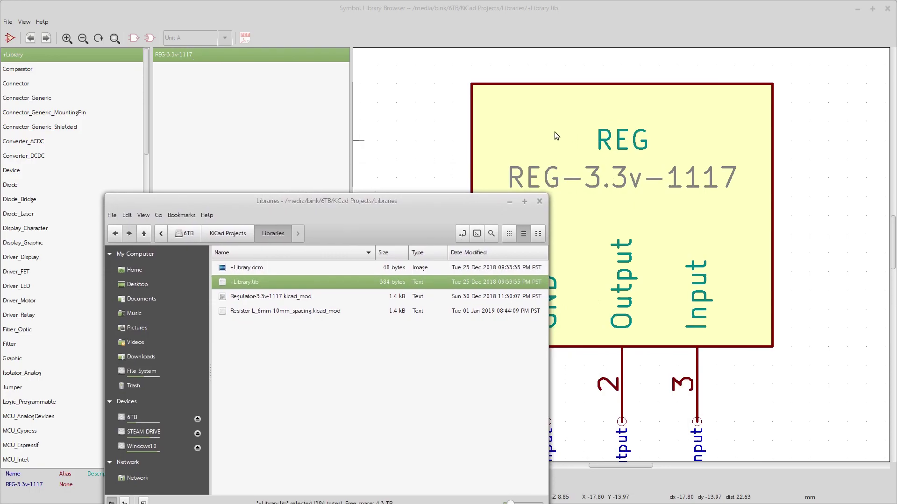
drag(440, 202, 462, 117)
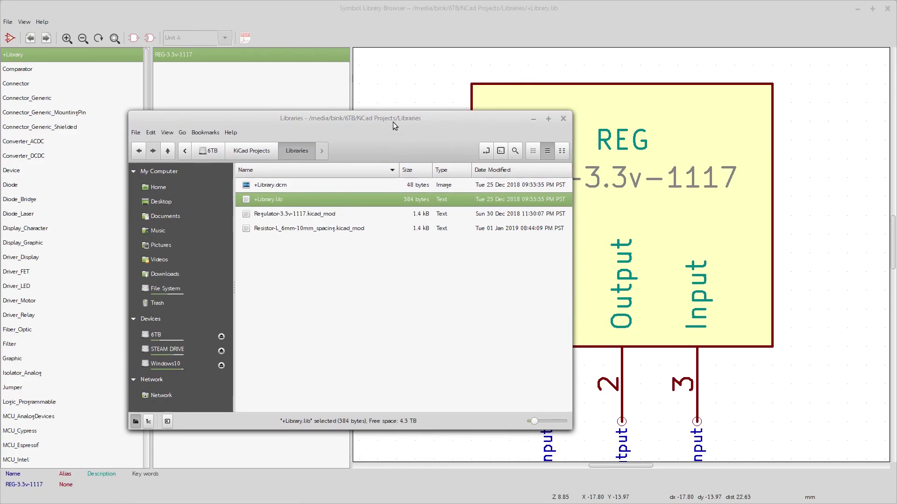
Open +Library.lib in SciTE Text Editor and arrange it beside the Nemo window
right_click(247, 200)
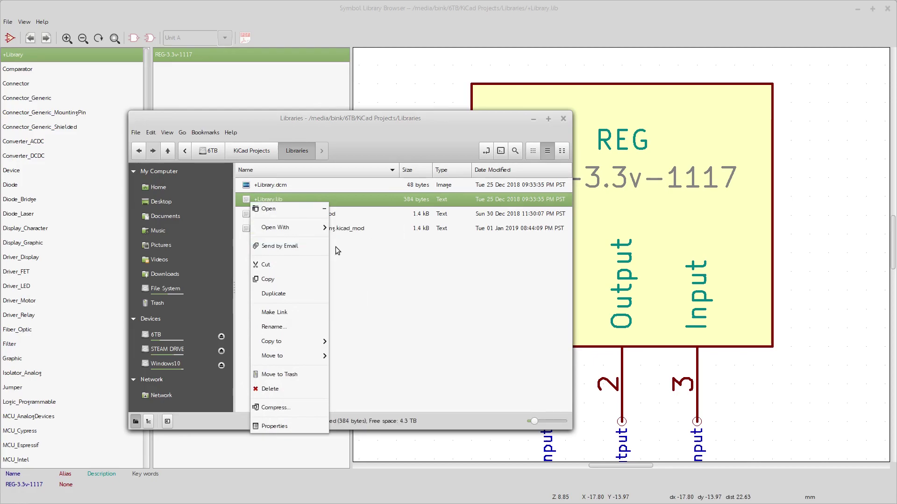
mouse_move(326, 234)
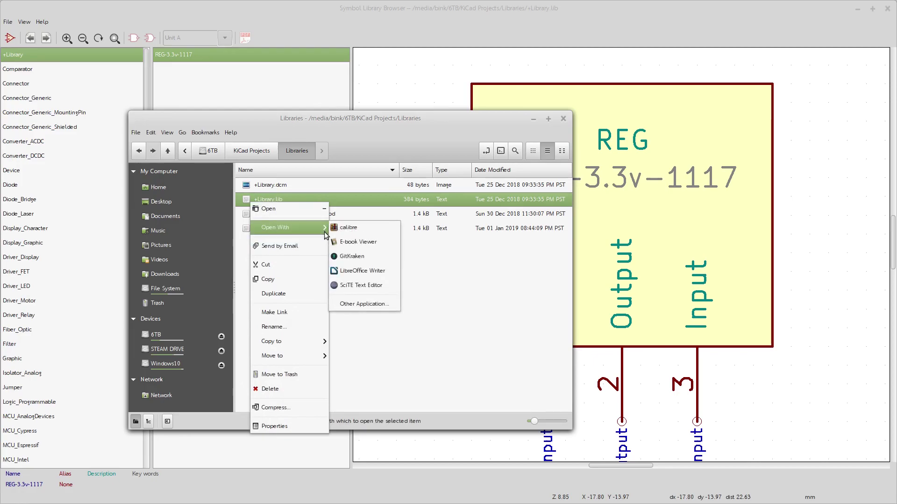
click(354, 287)
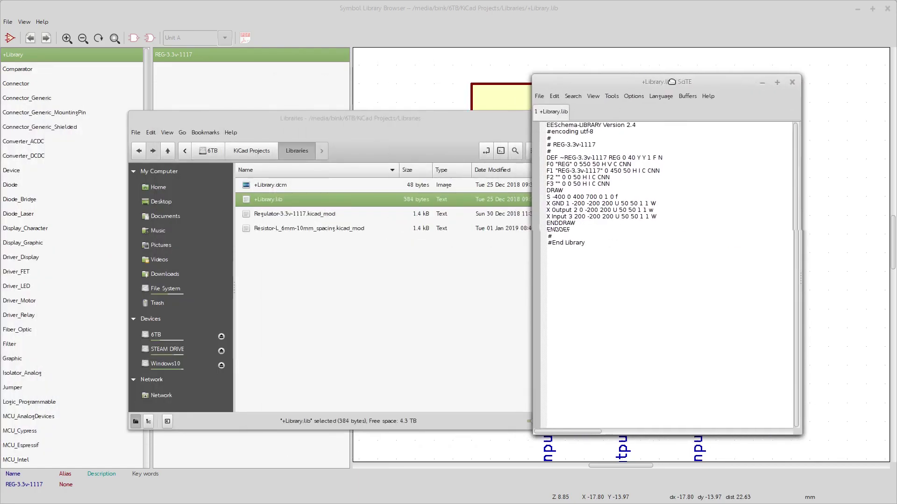
drag(763, 73, 747, 67)
drag(470, 121, 362, 142)
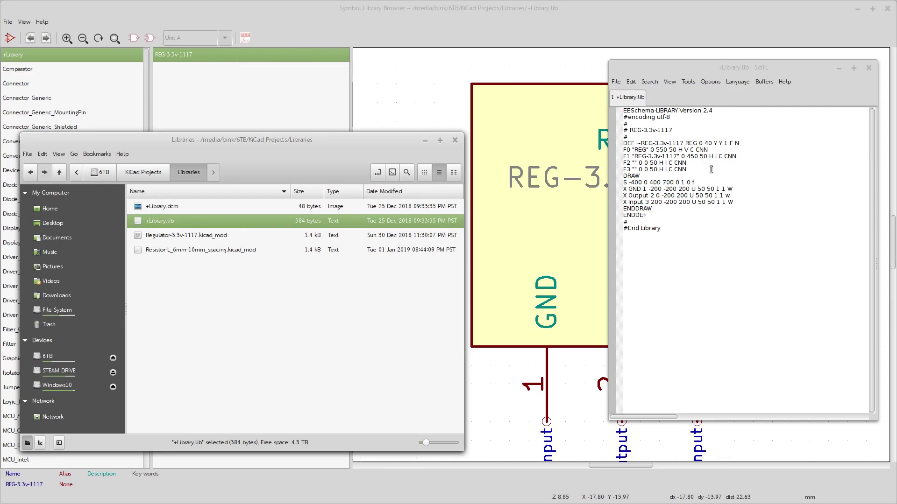
Close SciTE, minimise the Libraries Nemo window, and close the Symbol Library Browser
click(868, 67)
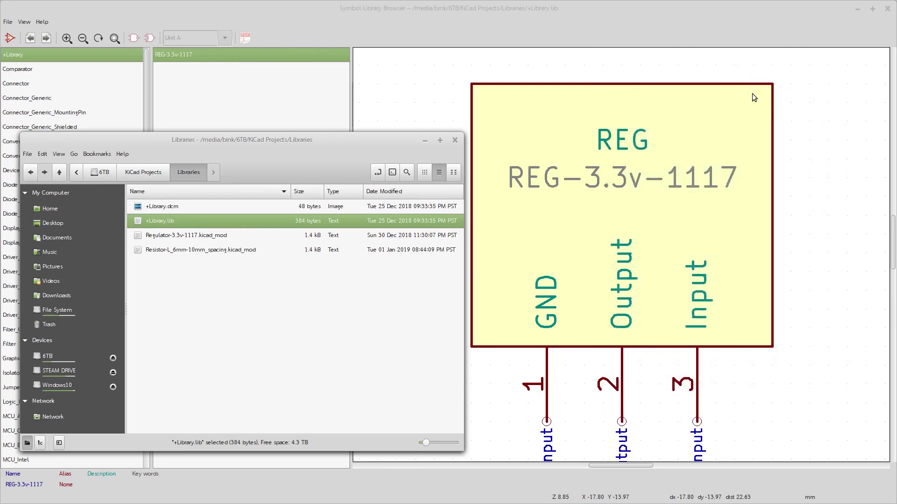
drag(413, 141, 577, 117)
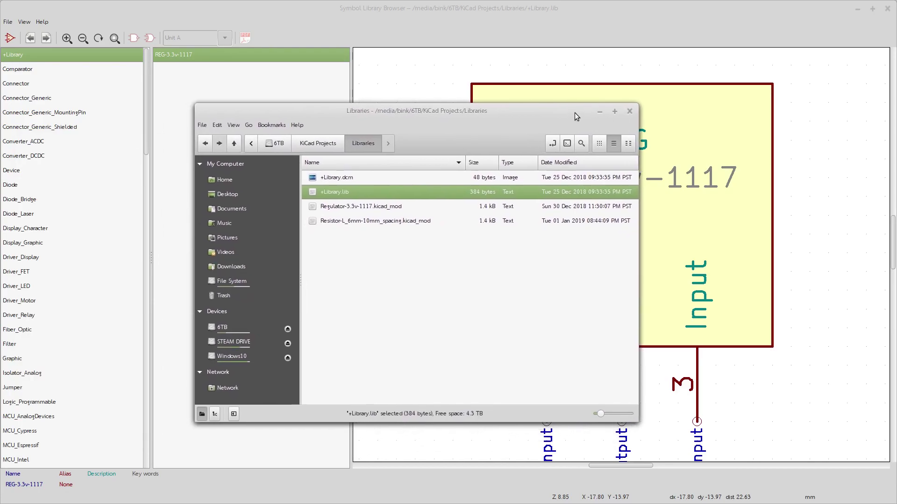
click(600, 111)
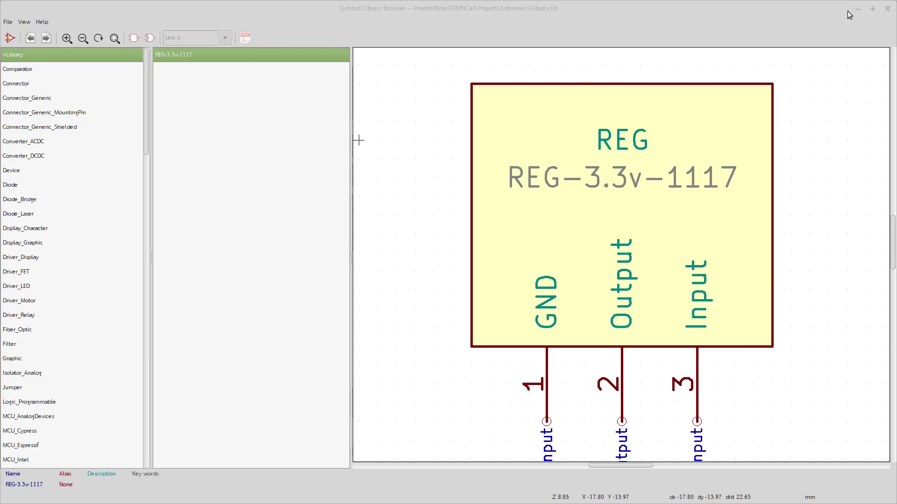
click(887, 9)
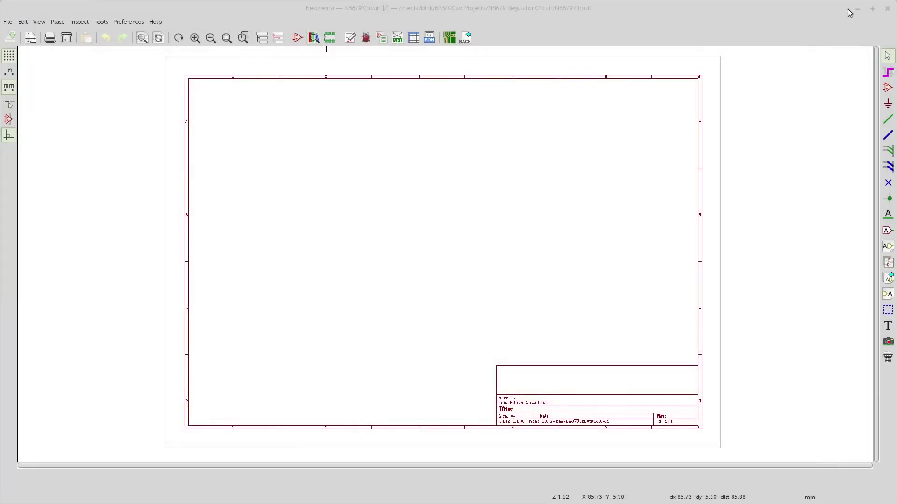
Close Eeschema, open NB679 Circuit.kicad_pcb in Pcbnew, and check the Preferences menu
click(887, 9)
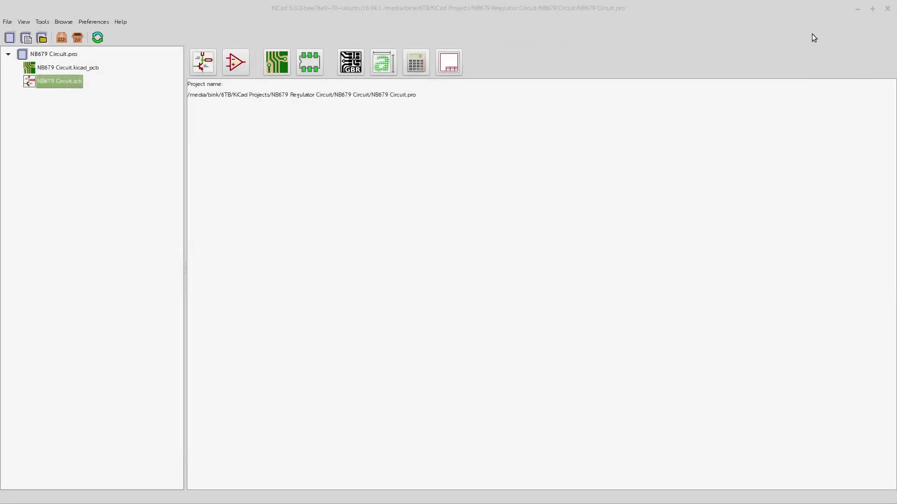
double_click(77, 66)
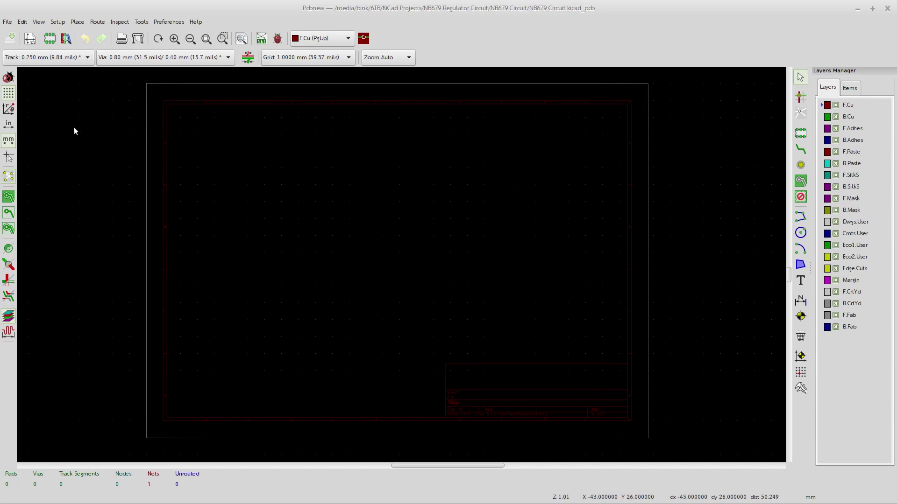
click(165, 23)
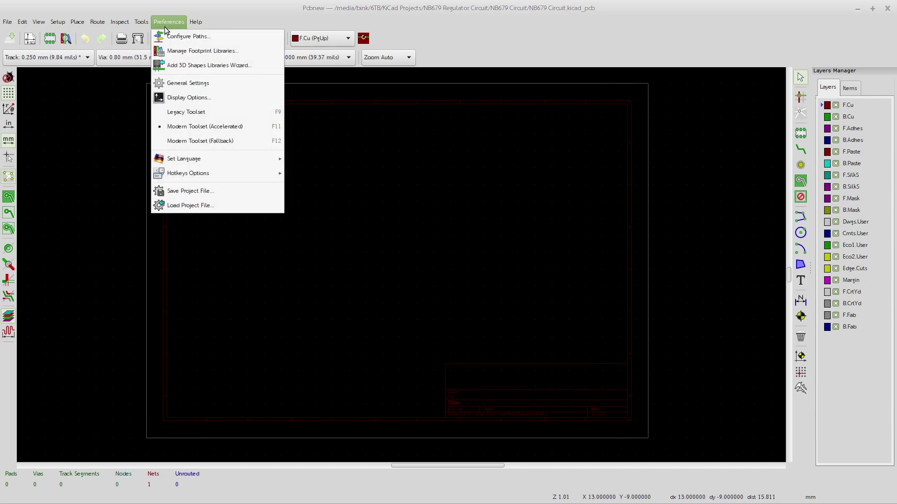
click(215, 54)
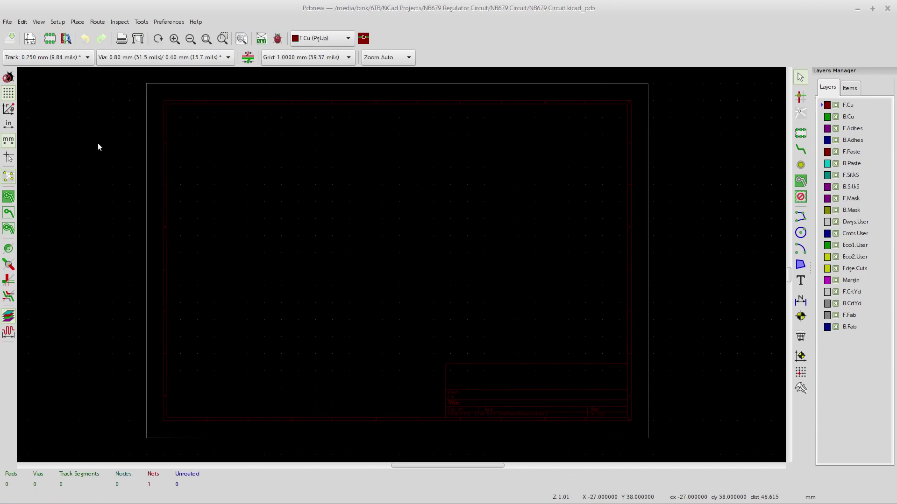
Open the footprint viewer, move the Libraries window aside, and select the +Libraries library
click(66, 40)
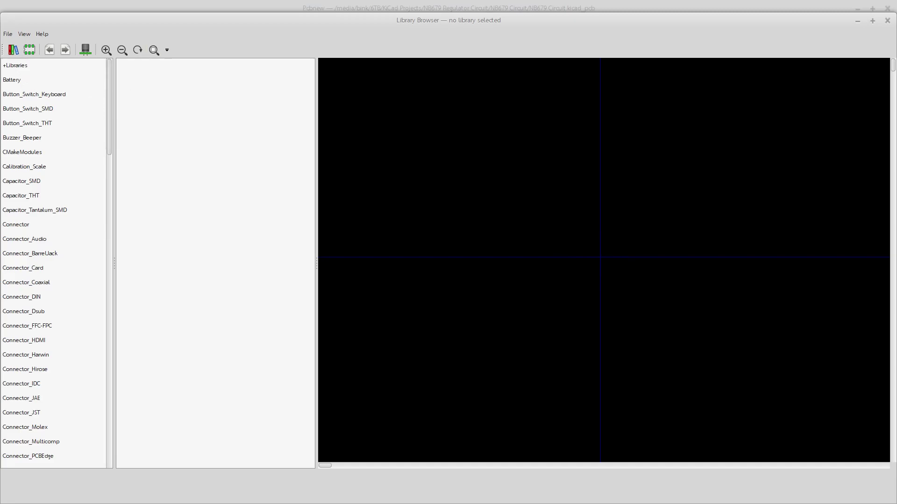
drag(186, 180, 1, 140)
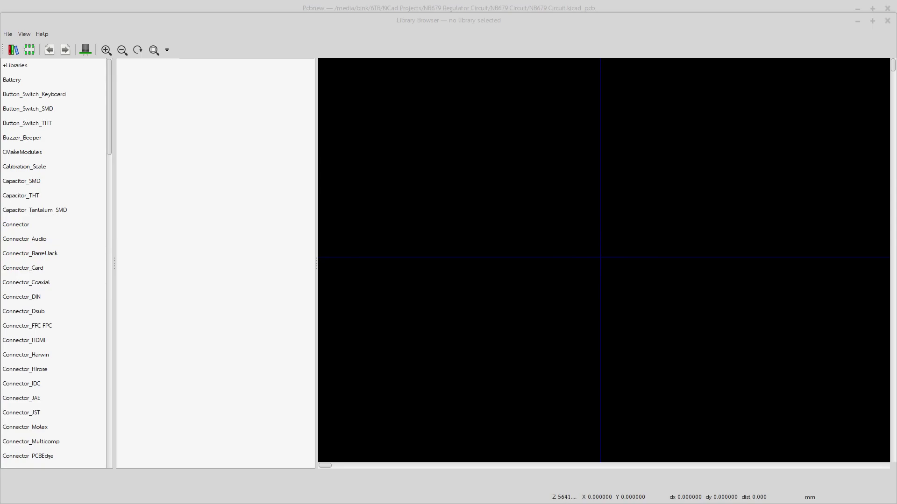
click(19, 65)
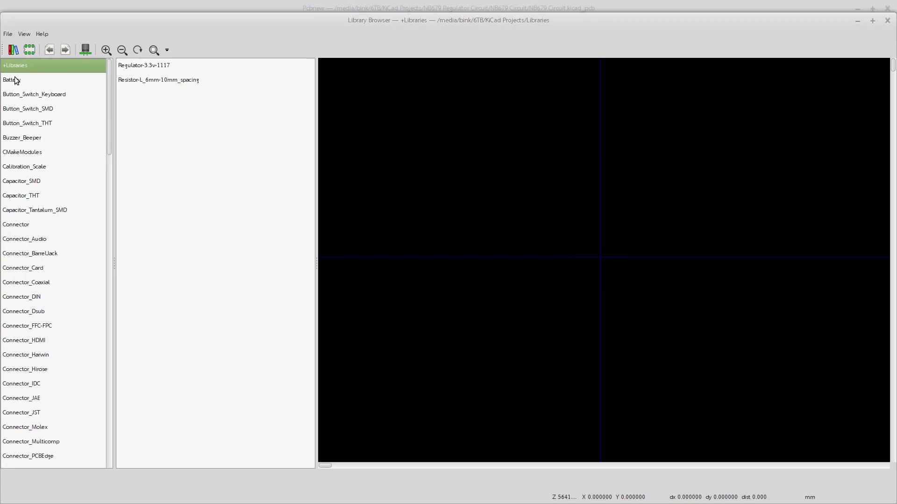
Preview the Regulator-3.3v-1117 and Resistor-L_6mm-10mm_spacing footprints, then bring the Libraries window into view
click(153, 70)
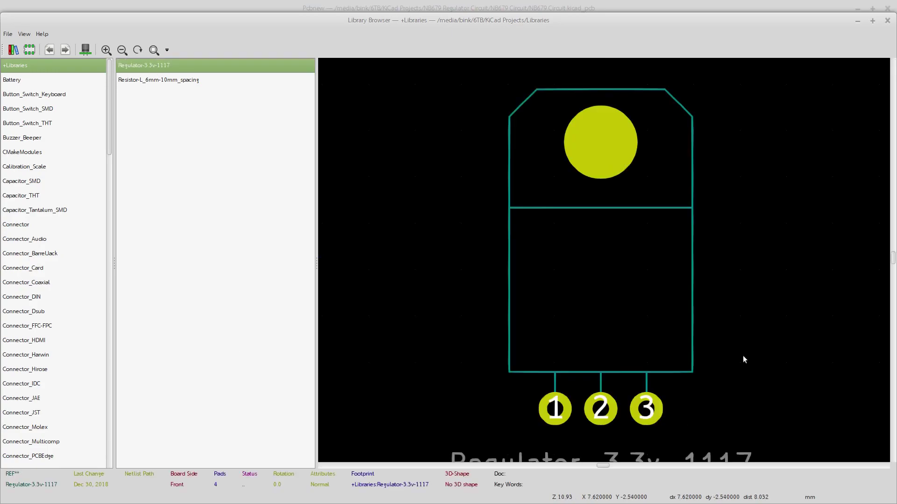
click(170, 82)
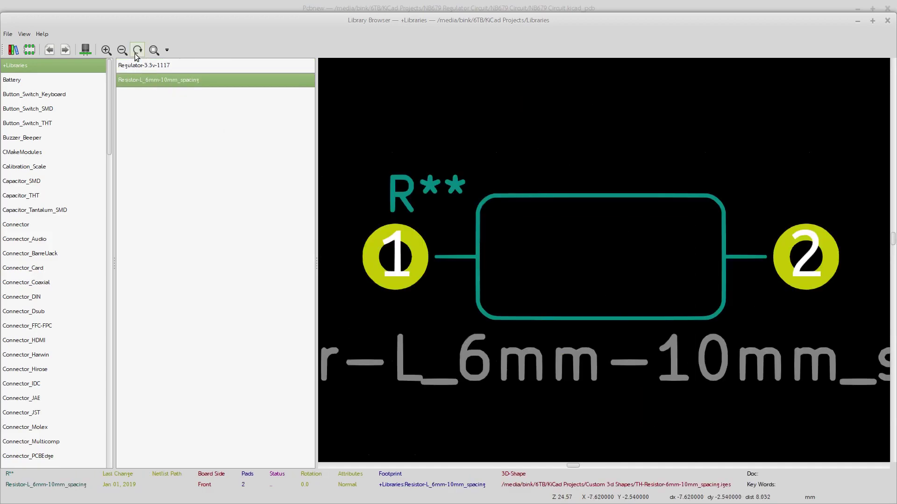
click(142, 69)
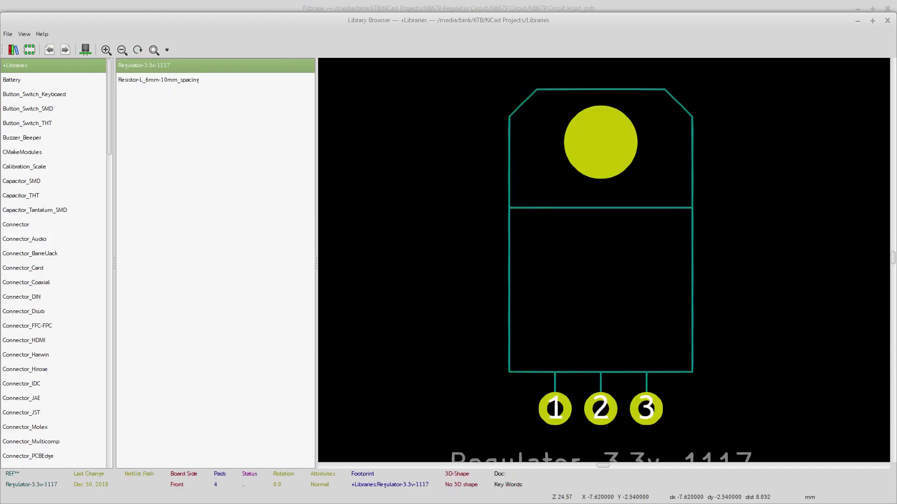
drag(0, 154, 543, 111)
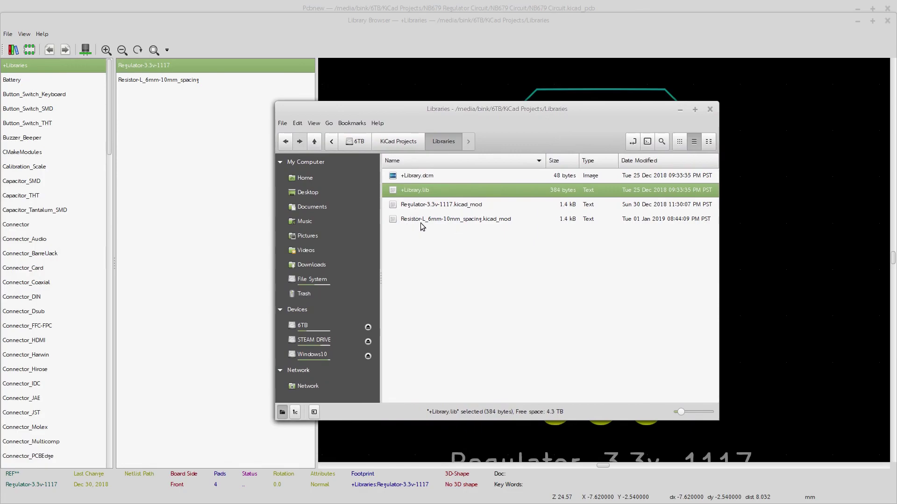
Reposition the Libraries window, return to KiCad, then close the Nemo window
drag(472, 114, 430, 118)
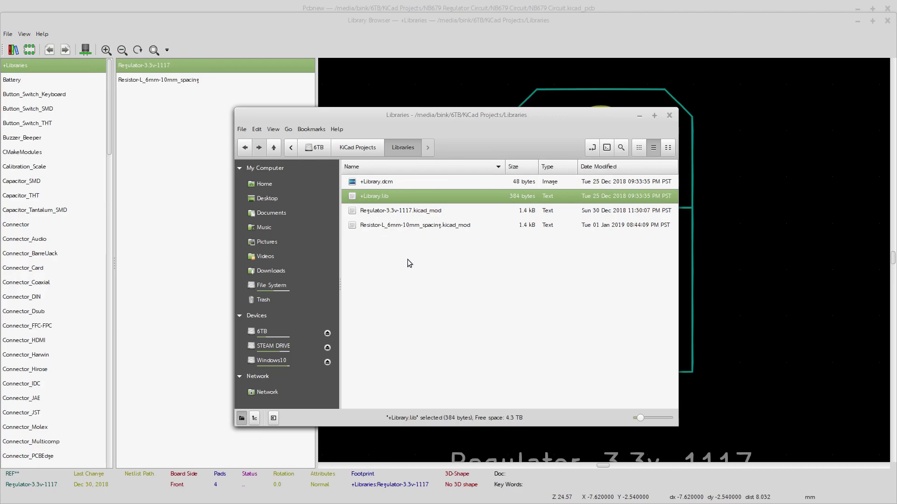
click(197, 250)
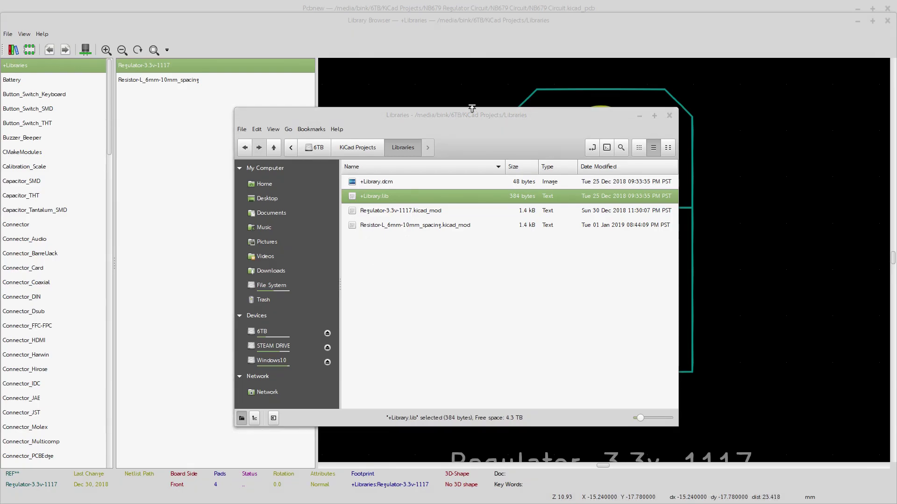
click(669, 116)
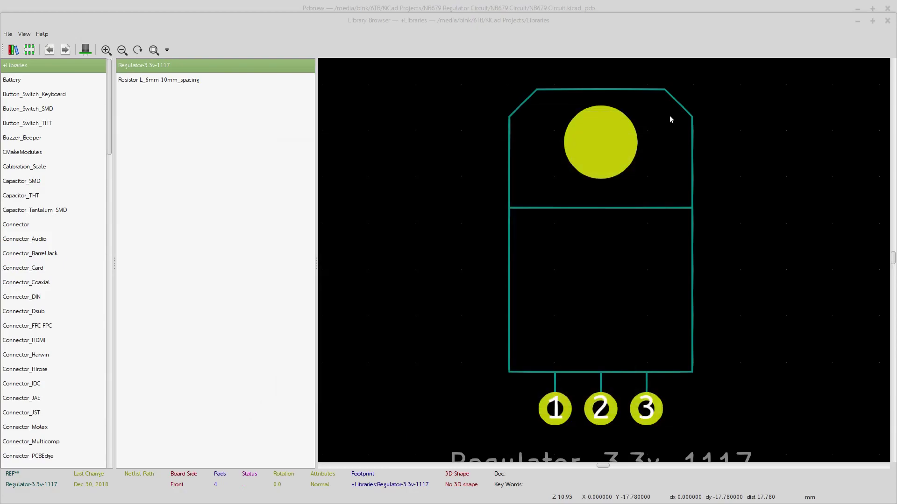
Close the footprint browser, open NB679 Circuit.sch in Eeschema, and launch the Symbol Library Editor
click(887, 21)
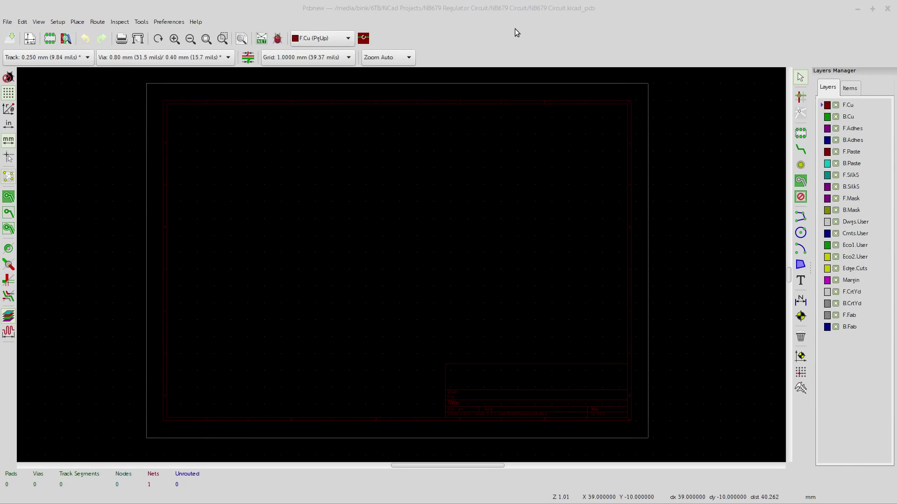
double_click(56, 81)
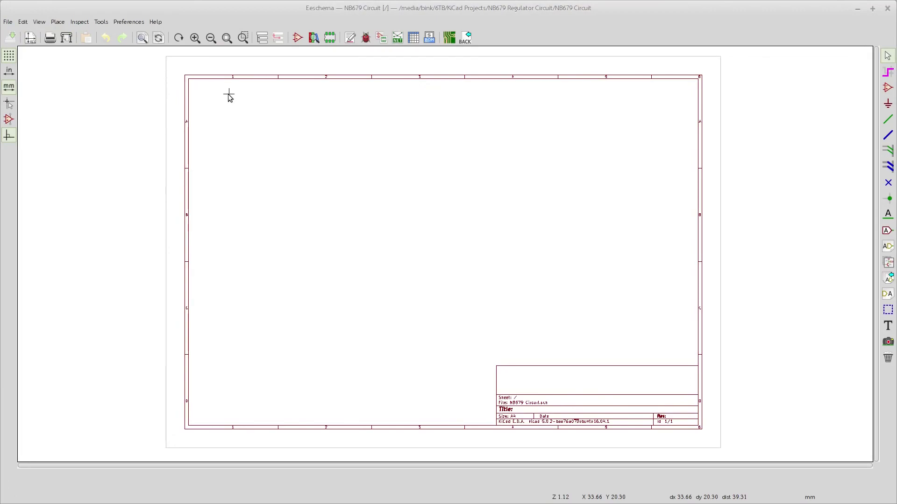
click(299, 41)
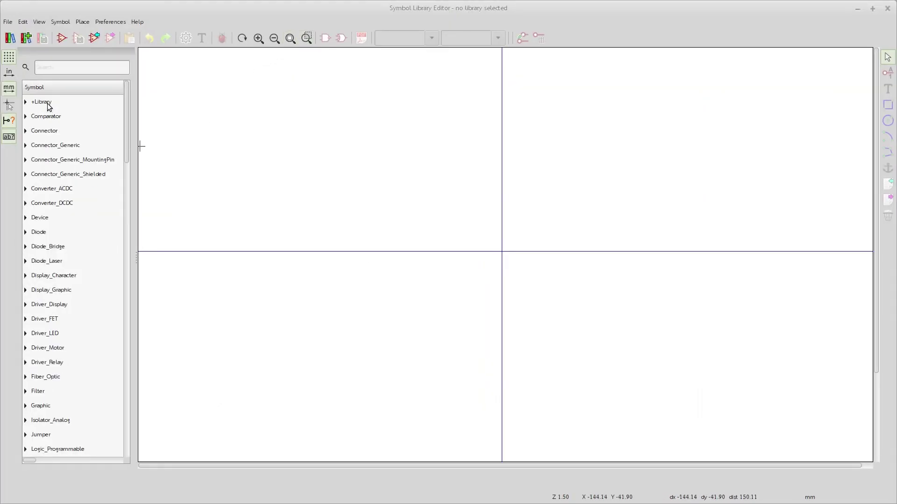
Select +Library in the symbol tree and begin a new symbol library named New_Library.lib
click(47, 105)
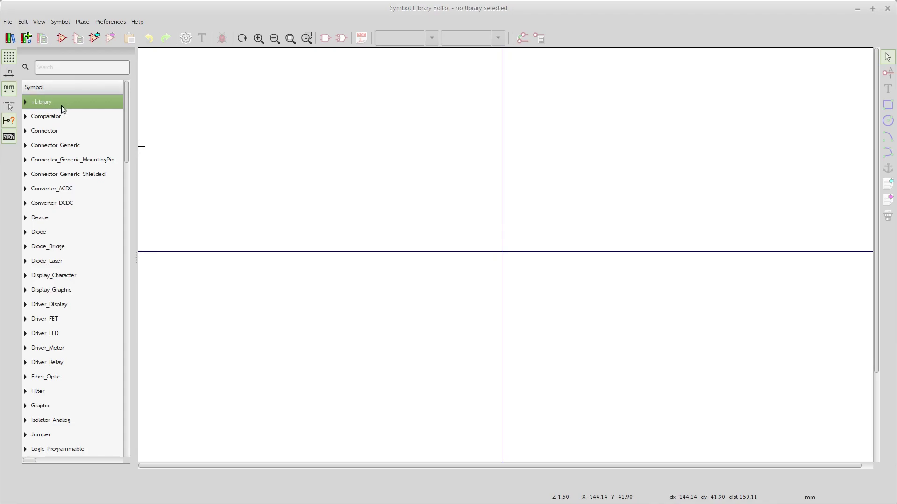
click(11, 38)
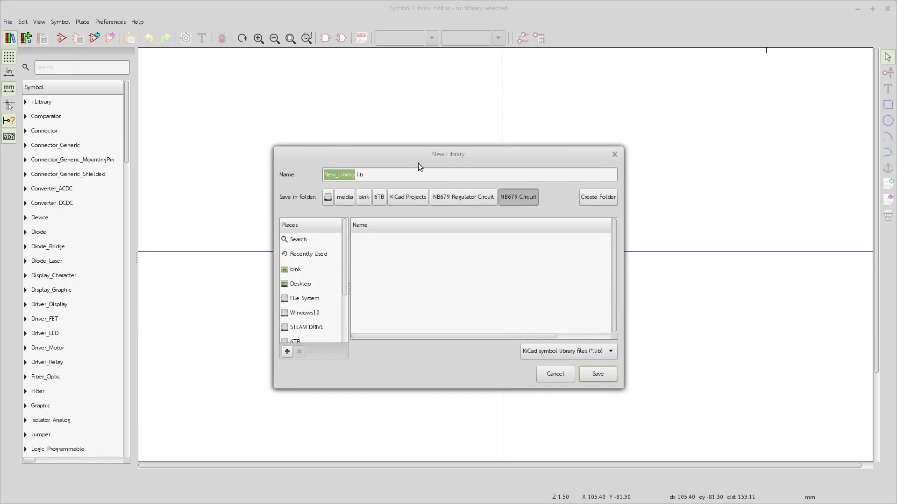
drag(404, 161, 361, 93)
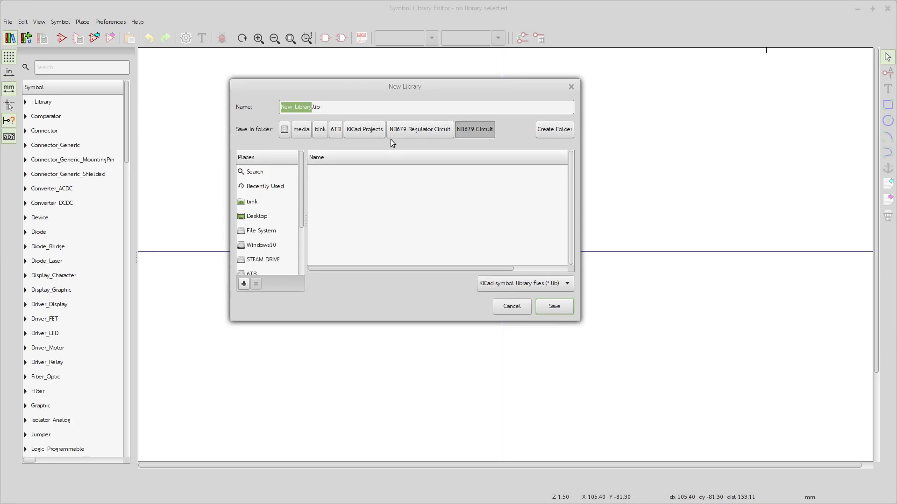
Point the new library's save location at the KiCad Projects Libraries folder
click(367, 132)
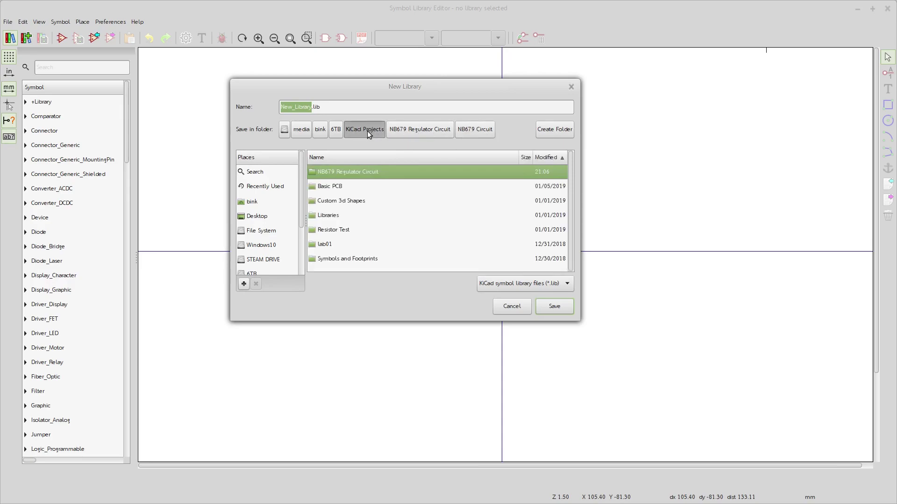
double_click(327, 215)
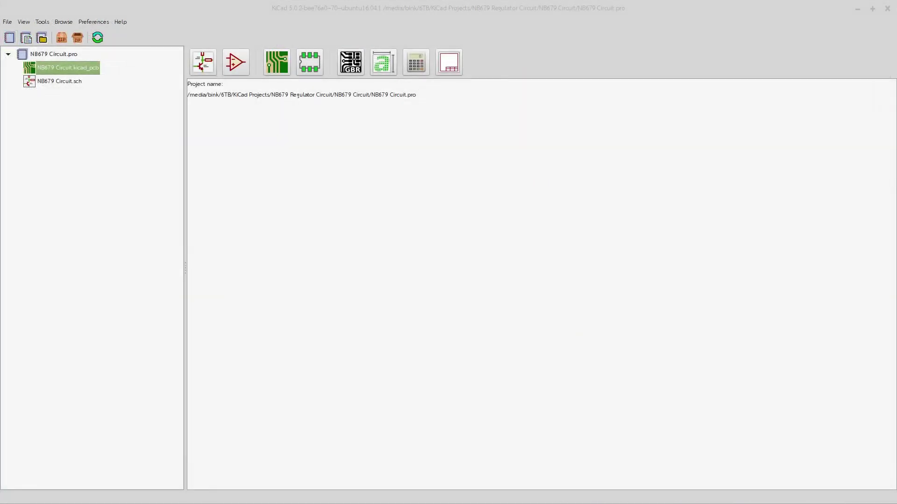
Open NB679 Circuit.kicad_pcb in Pcbnew and browse +Libraries footprints, showing Regulator-3.3v-1117
double_click(28, 67)
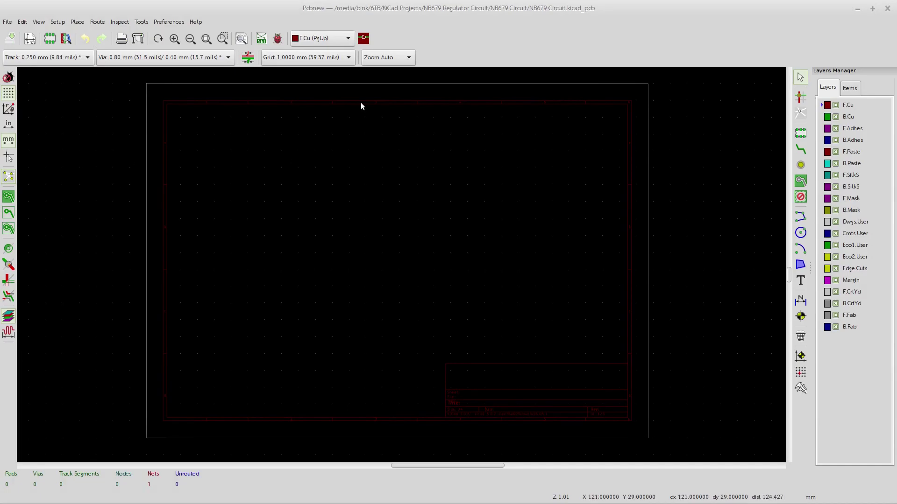
click(65, 39)
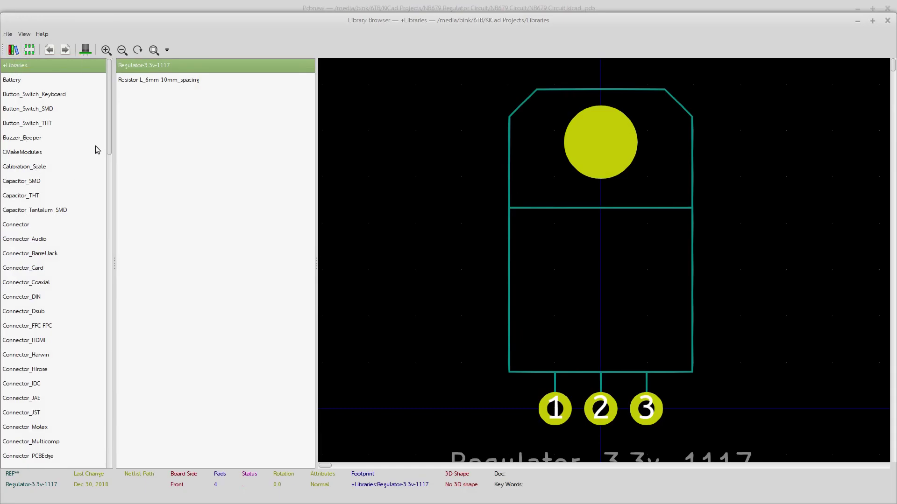
Close the footprint Library Browser, returning to the empty NB679 Circuit board
click(888, 21)
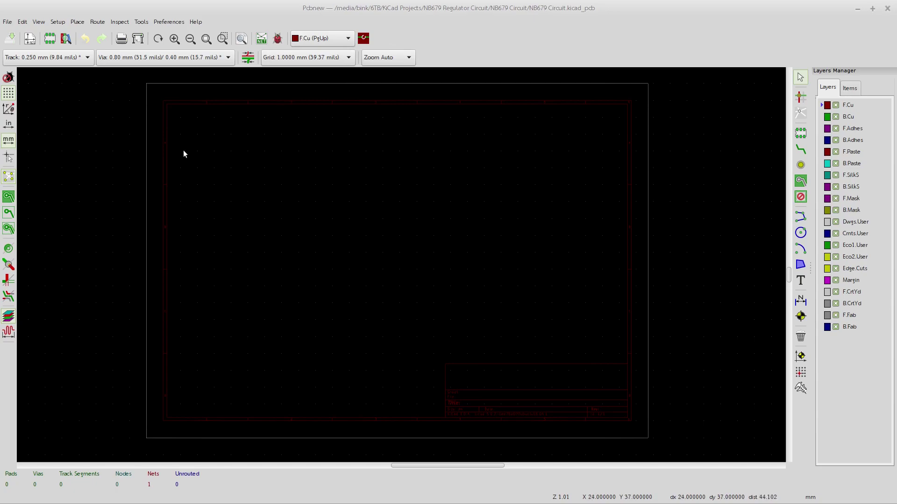
click(168, 22)
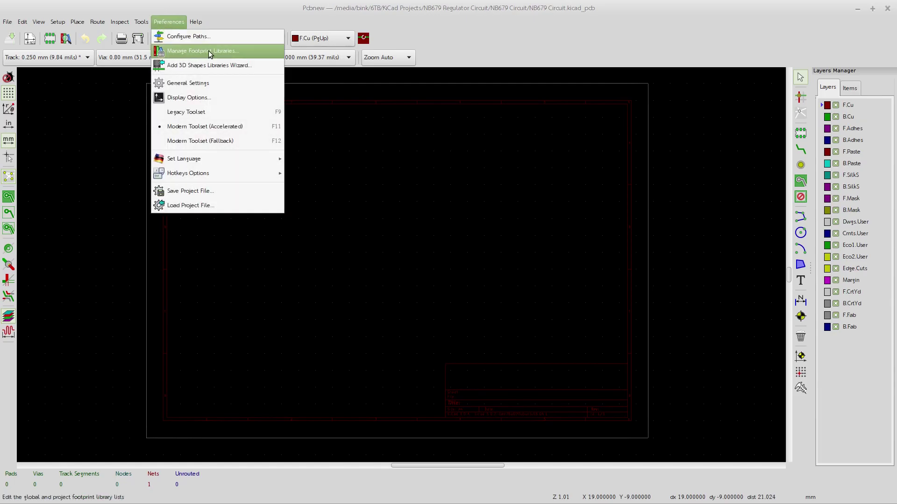
Open Manage Footprint Libraries and select the global table's last entry, Custom 3d Shapes
click(246, 52)
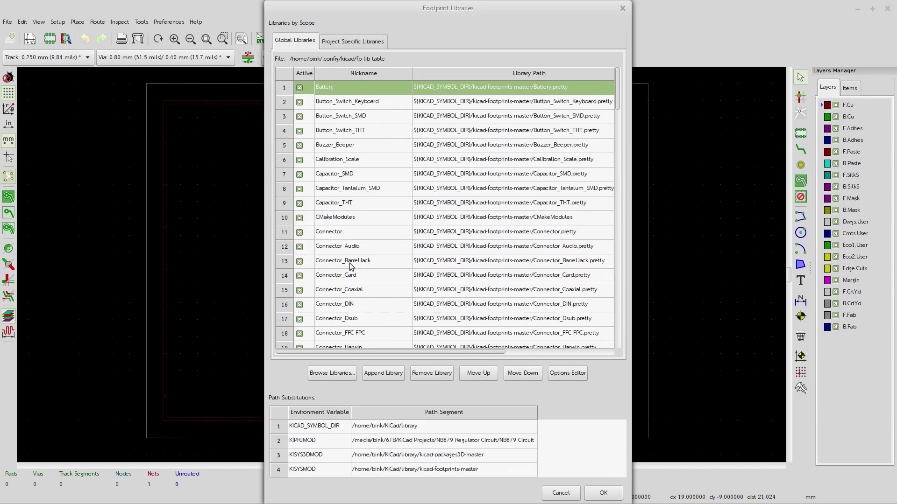
scroll(589, 196, down, 3)
scroll(579, 199, down, 20)
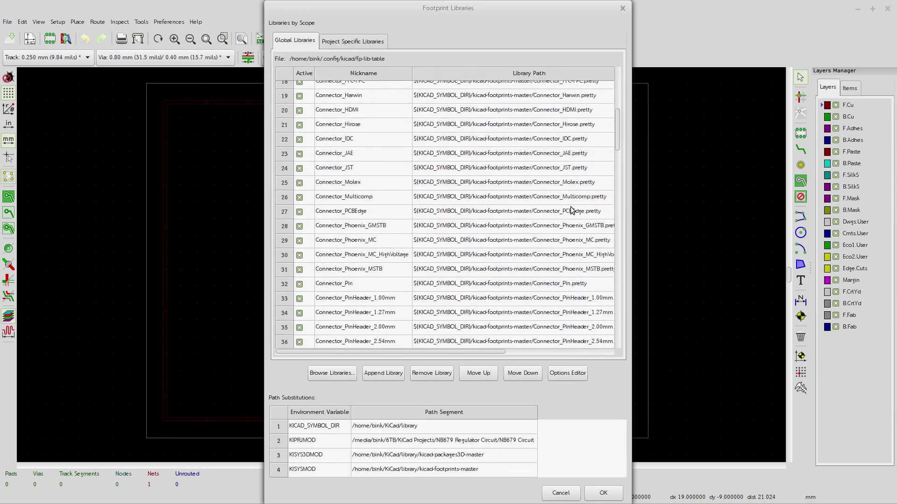
scroll(561, 201, down, 6)
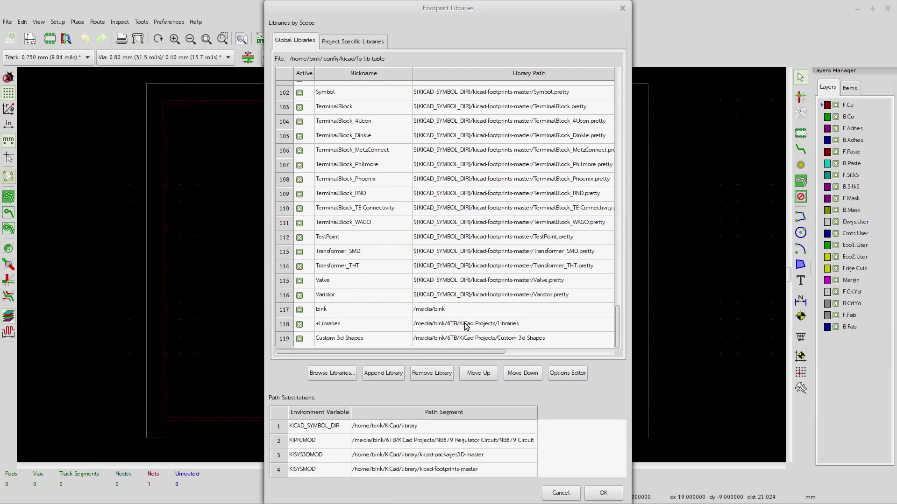
click(465, 338)
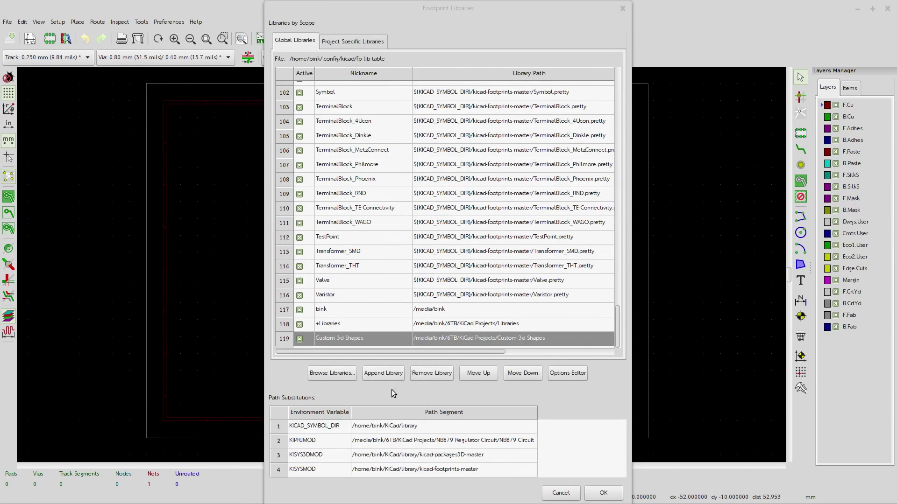
Append a placeholder global footprint library row with path /media, and centre a Nemo window
click(391, 374)
click(346, 337)
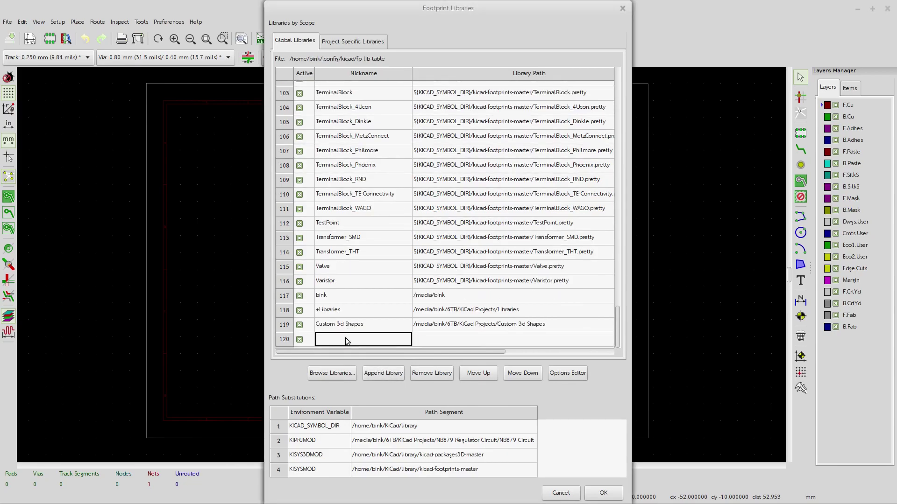
text(lib)
click(432, 340)
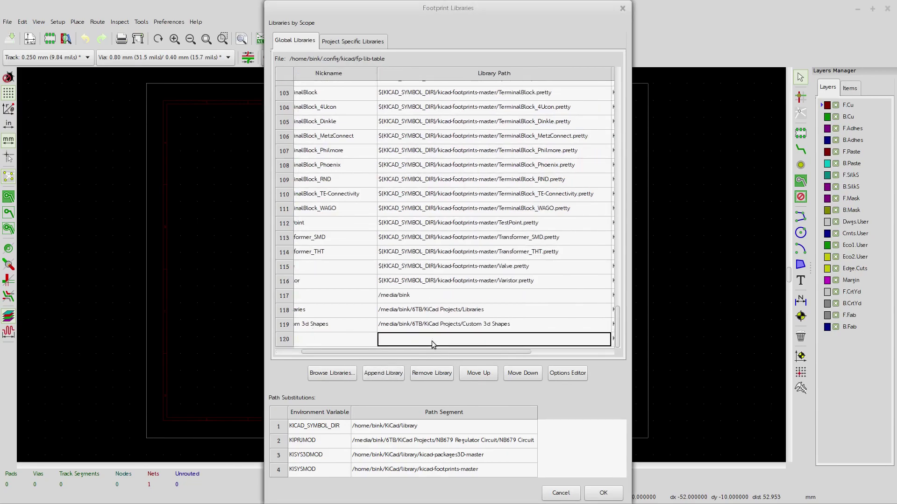
text(/media)
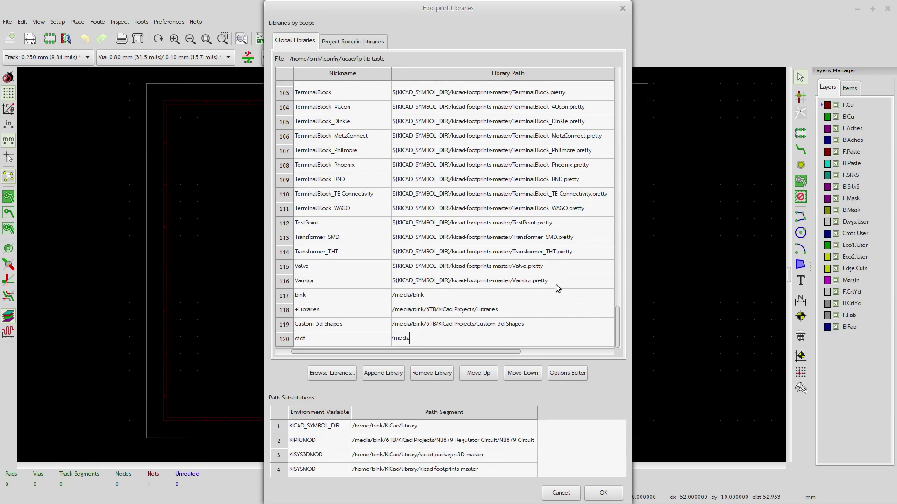
drag(93, 329, 237, 136)
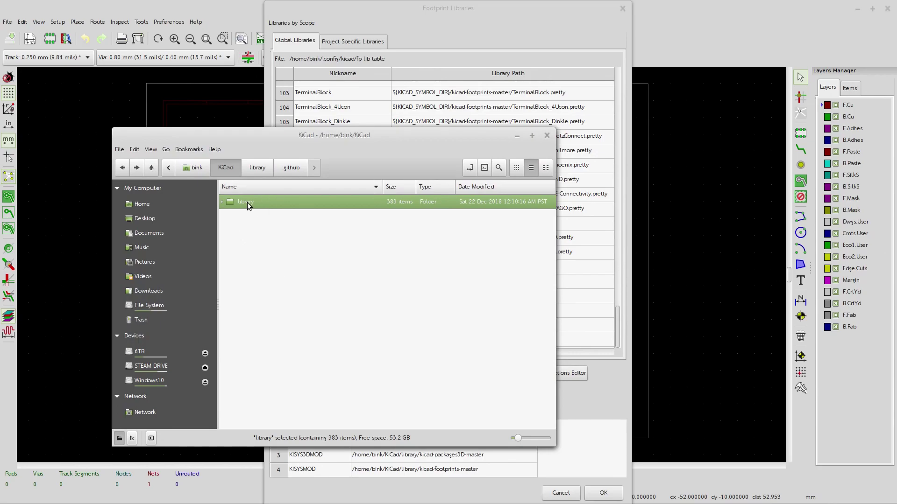
Browse library > kicad-footprints-master > Capacitor_THT.pretty in Nemo to see its .kicad_mod files, then close Nemo
double_click(230, 202)
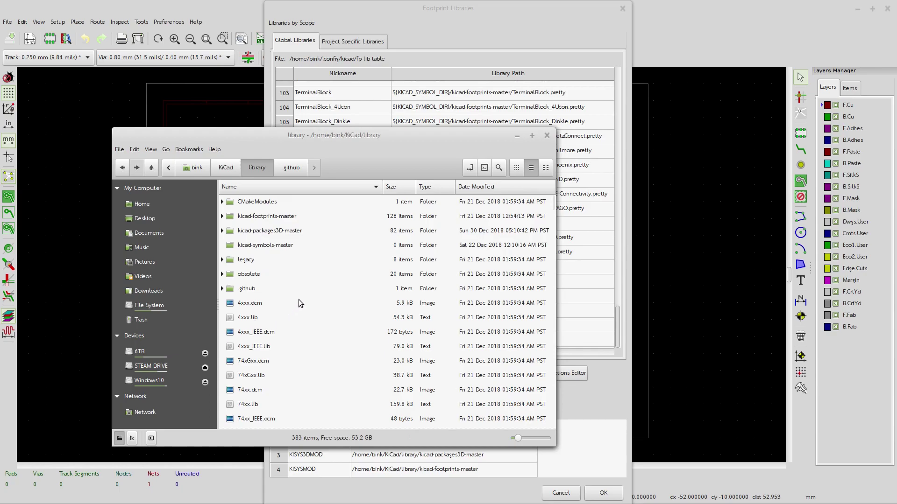
scroll(299, 300, down, 1)
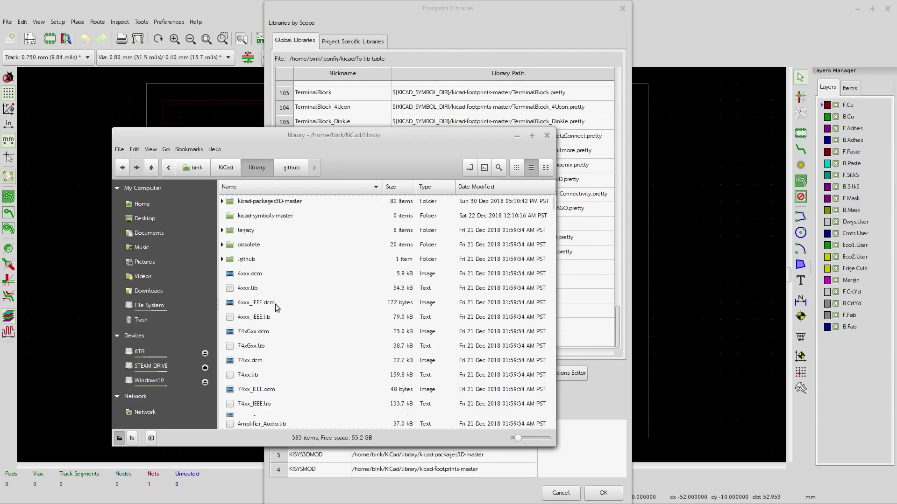
scroll(283, 304, up, 1)
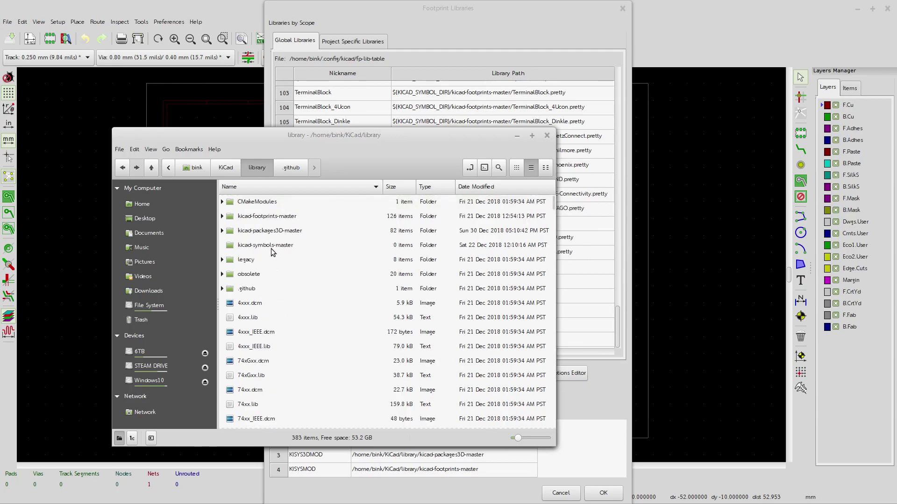
double_click(270, 218)
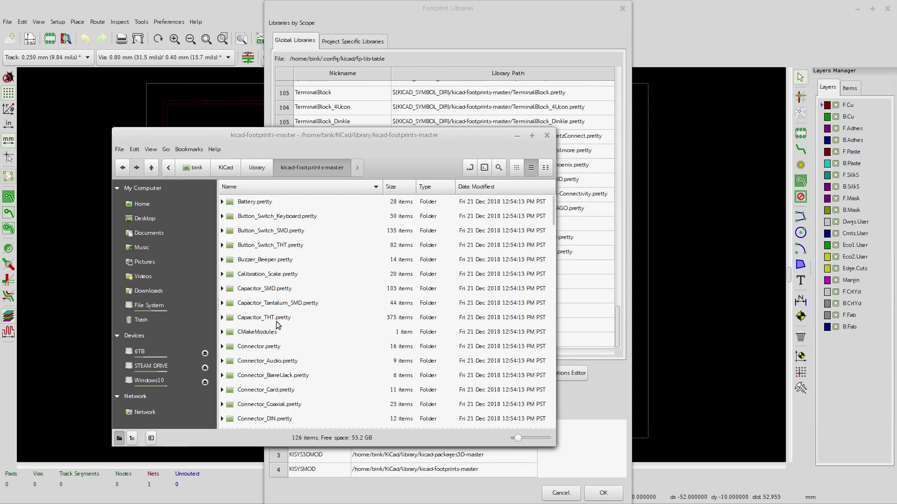
double_click(235, 322)
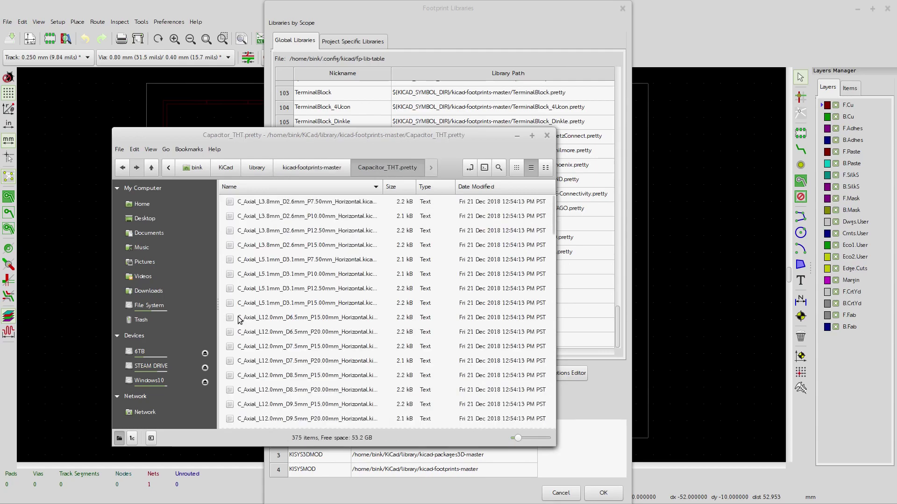
drag(383, 186, 453, 195)
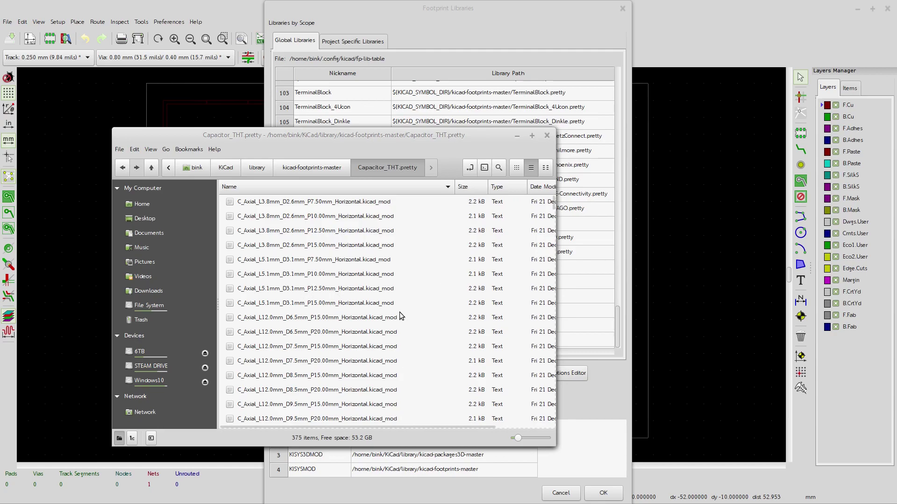
key(ctrl+w)
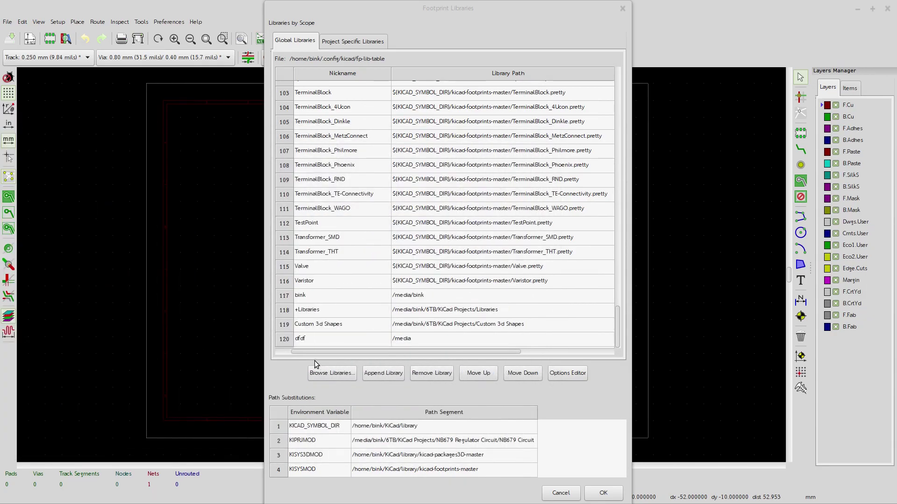
Remove the dfdf row and add the KiCad Projects Libraries folder as a global footprint library
click(283, 340)
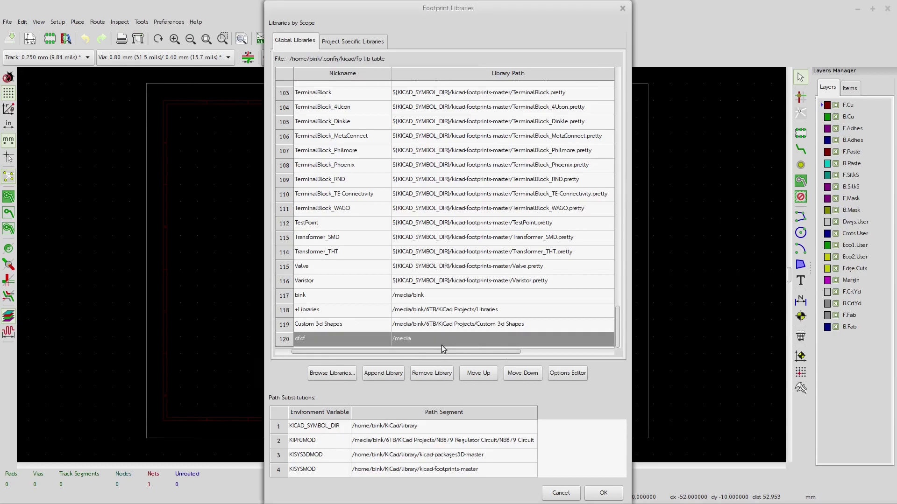
click(435, 375)
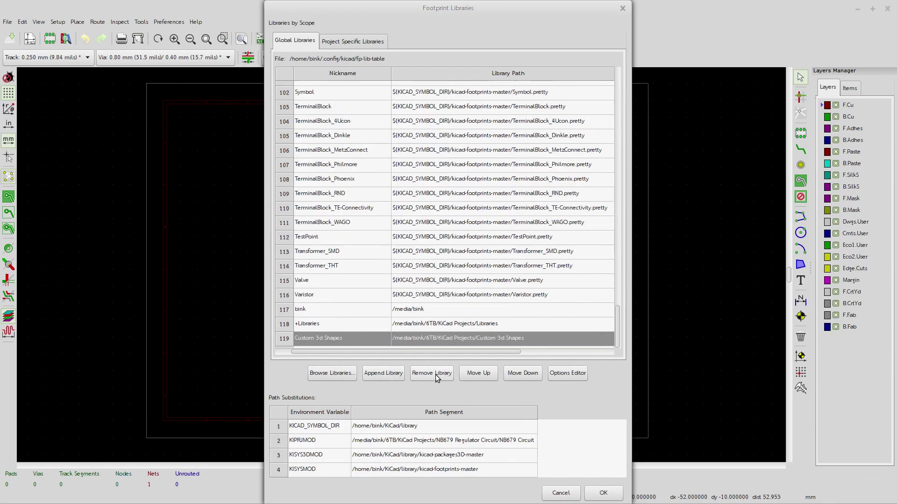
click(330, 373)
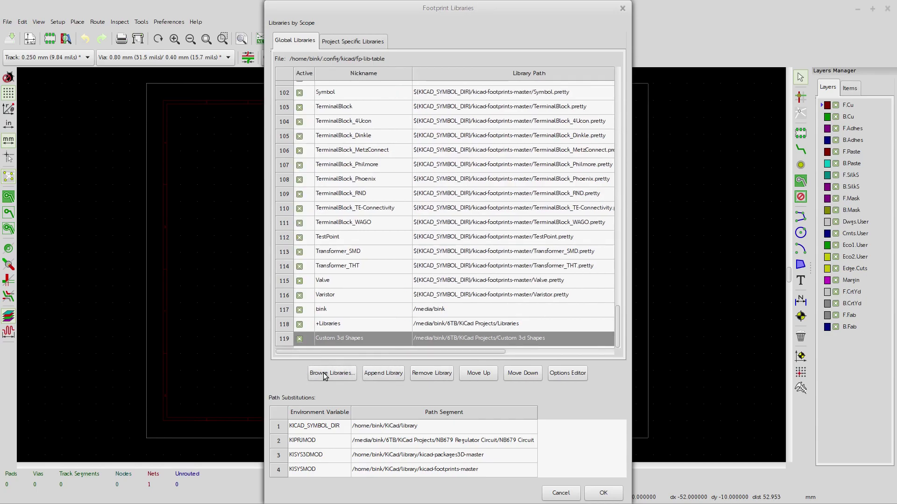
scroll(427, 257, down, 1)
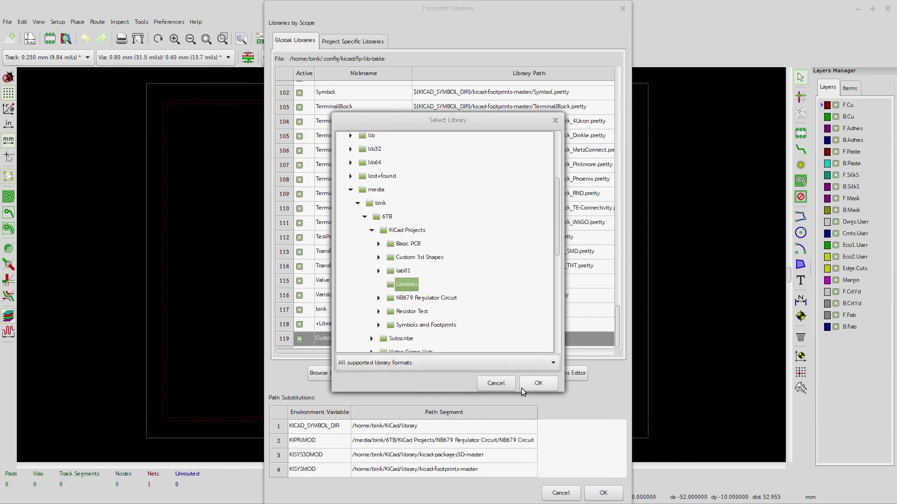
click(540, 383)
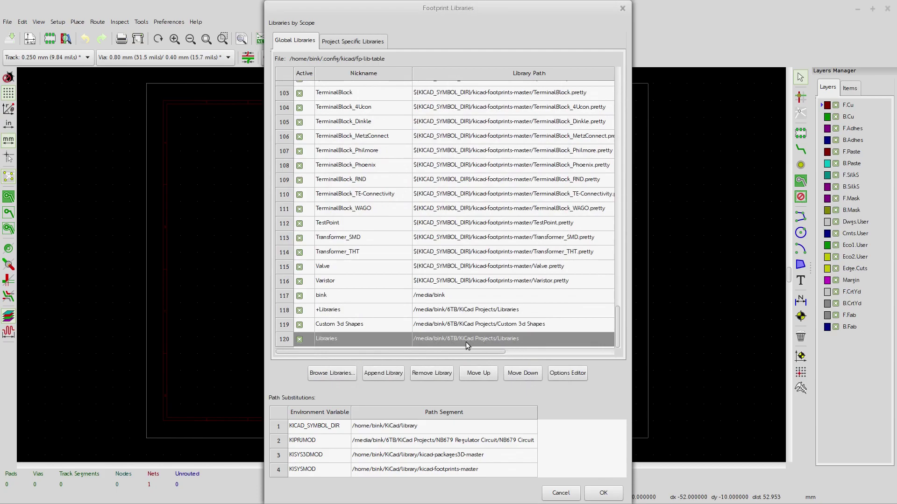
Select the new Libraries nickname cell and confirm the Footprint Libraries dialog with Enter
click(327, 340)
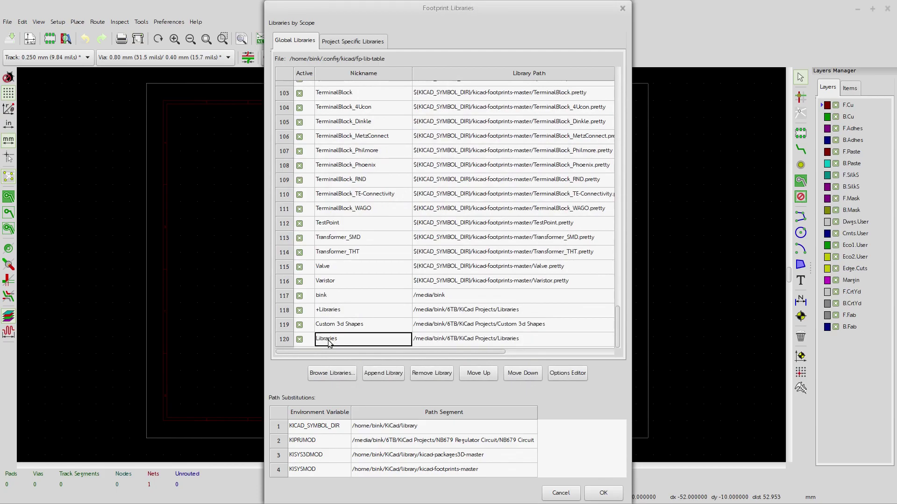
click(327, 339)
key(Return)
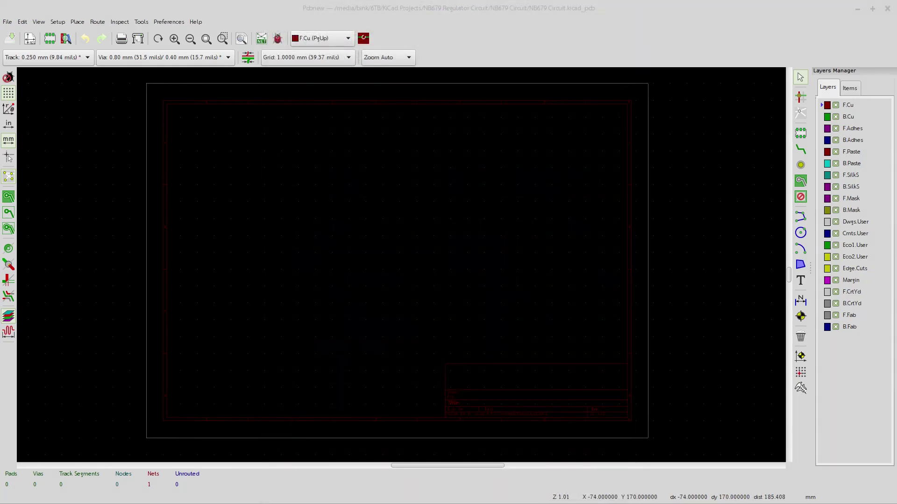
Launch the Footprint Editor from Pcbnew's toolbar
click(50, 37)
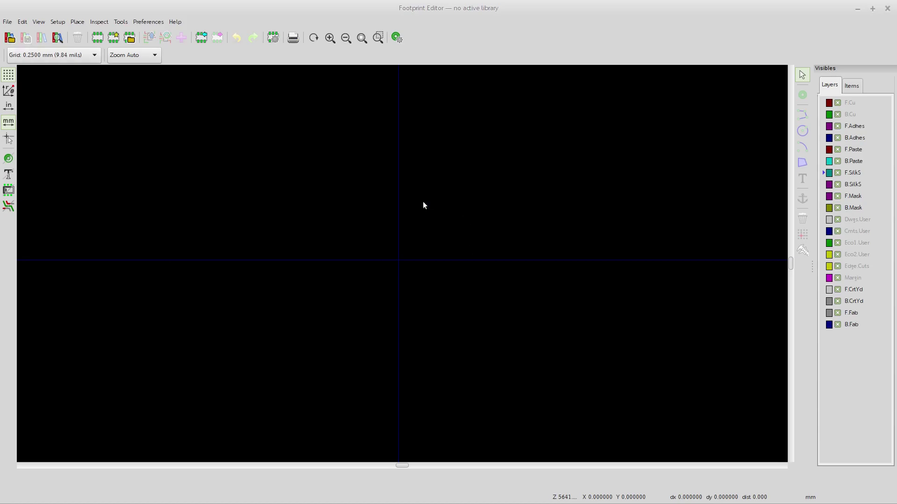
Close the Footprint Editor and Pcbnew, back to the NB679 Circuit project manager
click(887, 9)
click(887, 9)
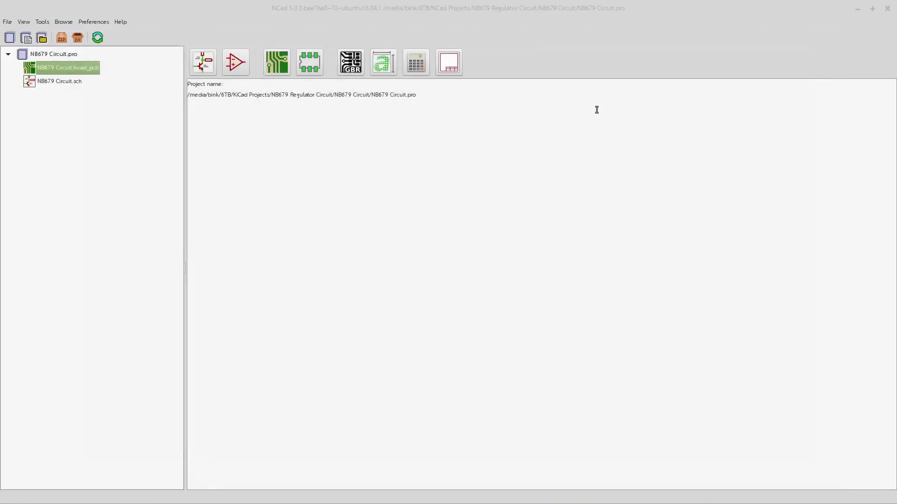